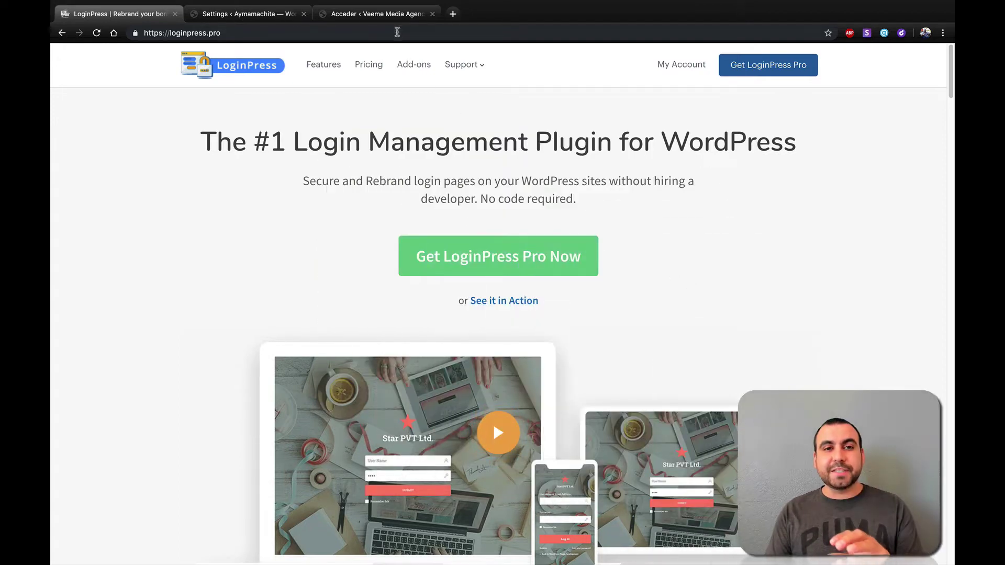
- Compare the site's default WordPress login page with the LoginPress homepage
left_click(393, 18)
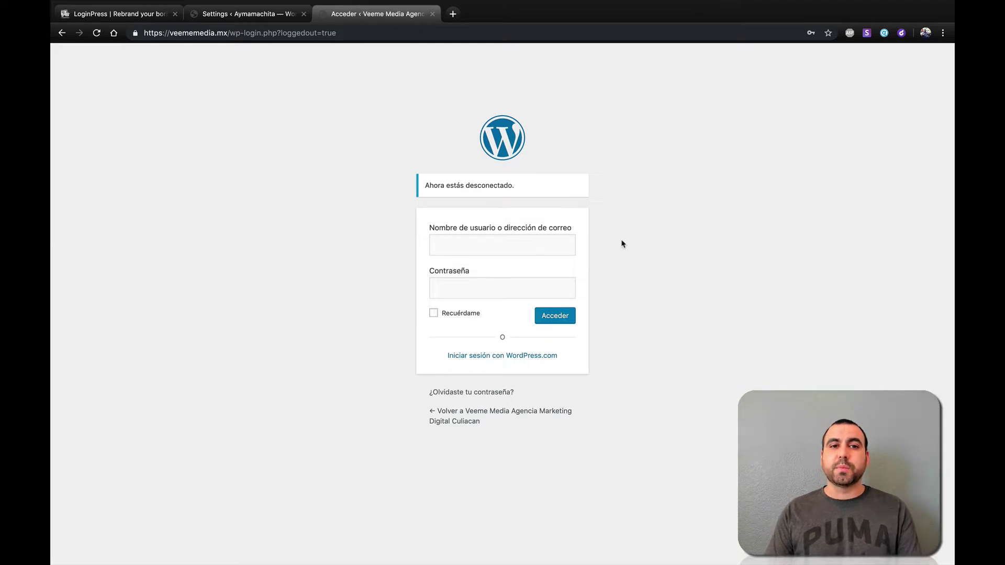
left_click(151, 15)
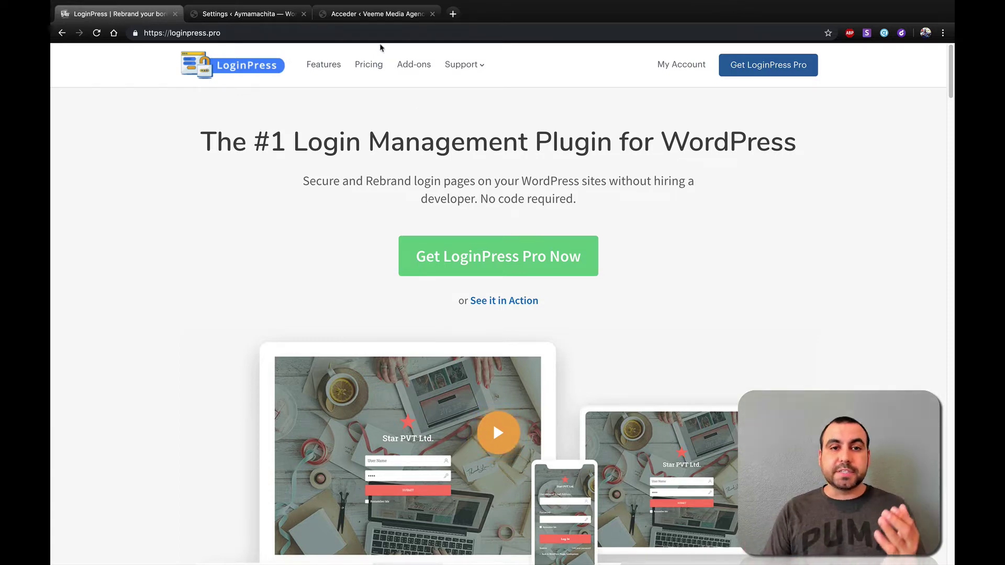
left_click(374, 15)
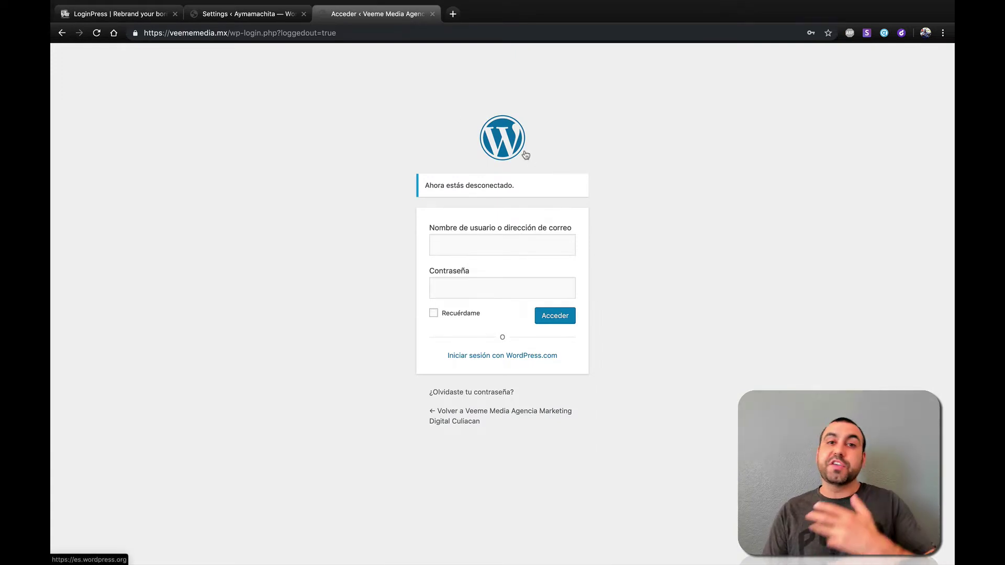
left_click(140, 15)
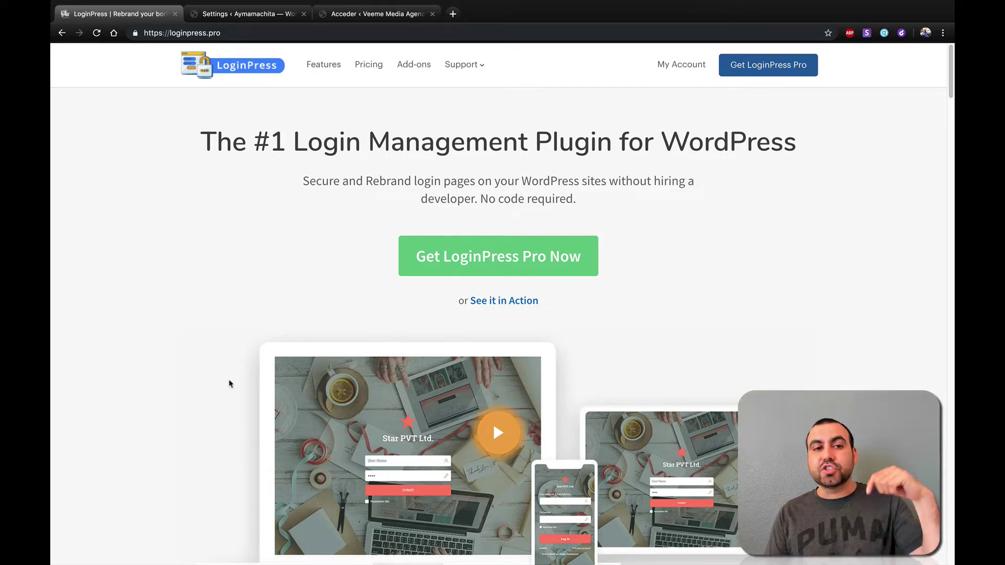
scroll(229, 384, "down", 4)
scroll(229, 383, "down", 20)
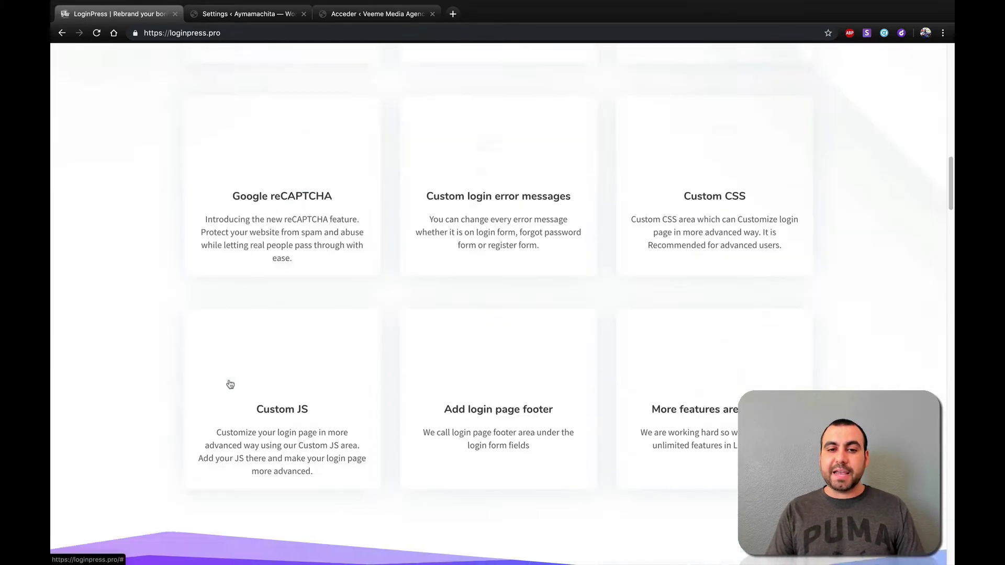
scroll(231, 385, "down", 5)
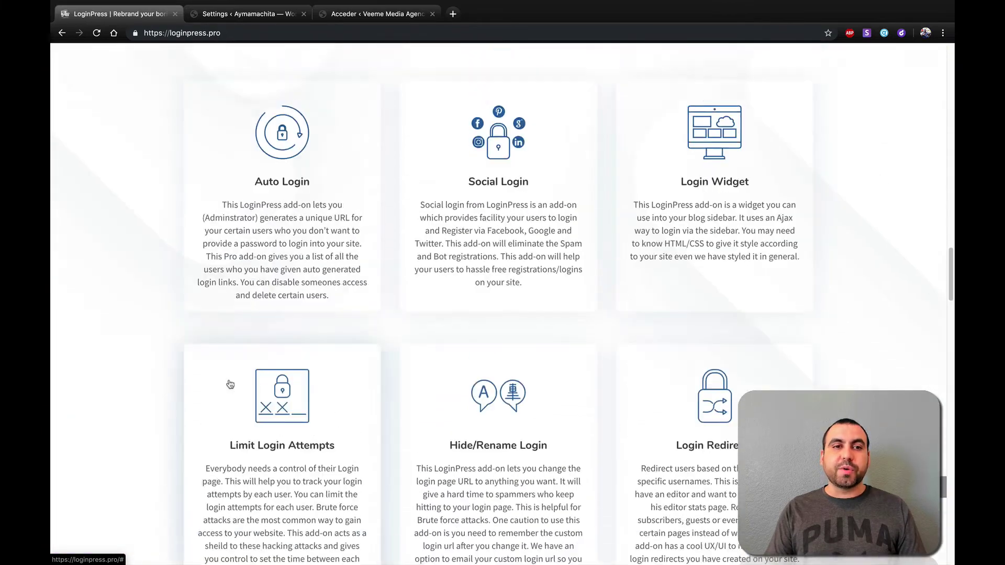
key("Home")
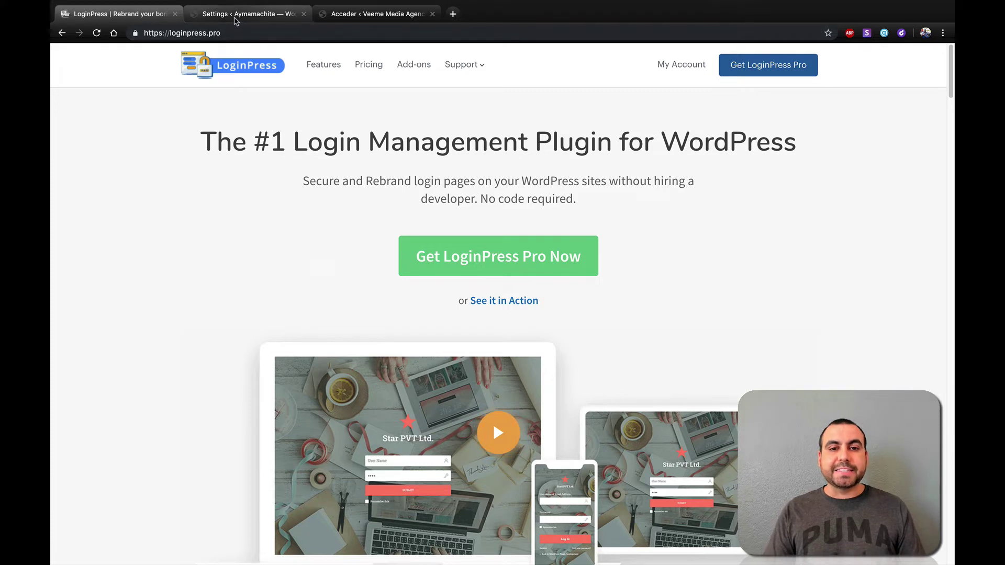
- Switch to the LoginPress admin settings and go to the Add-Ons page
left_click(236, 15)
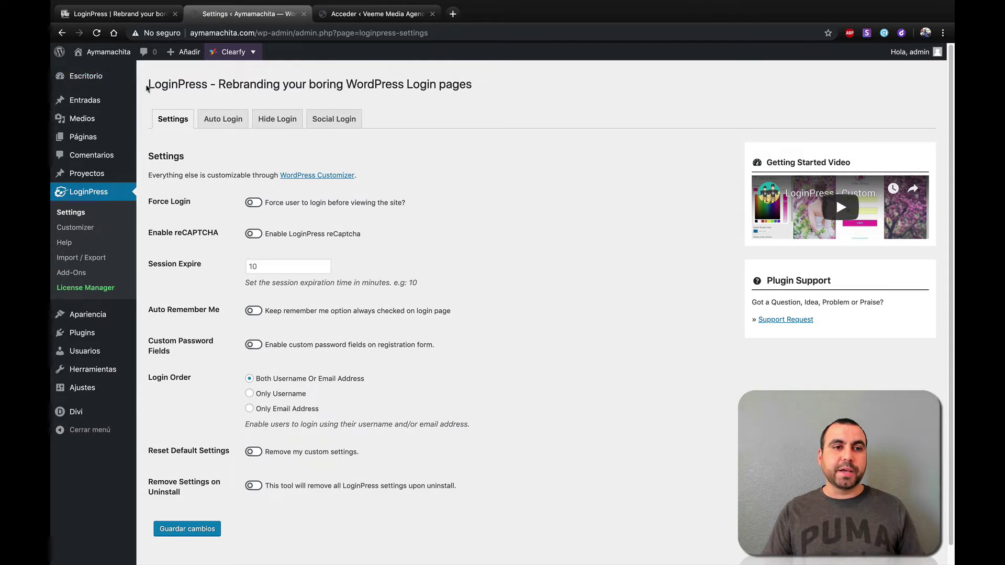
left_click_drag(147, 84, 223, 84)
left_click(286, 88)
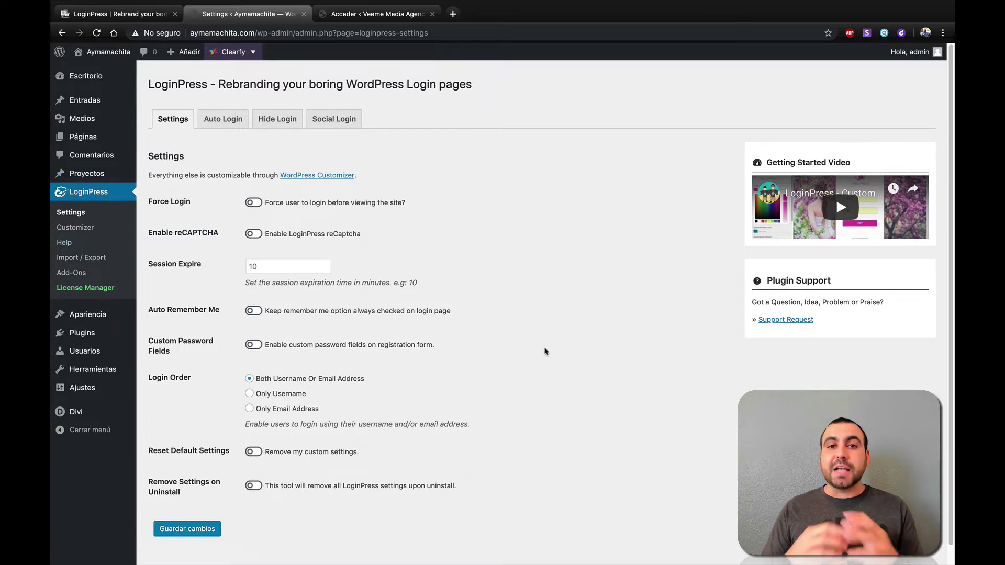
left_click(73, 273)
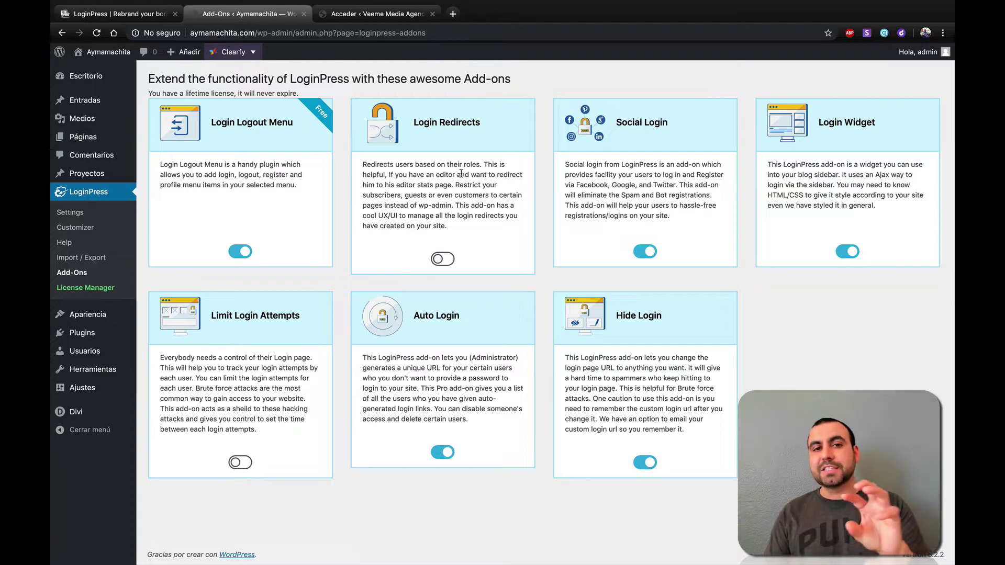
- On LoginPress Settings, switch Force Login on then off and review the Session Expire help text
left_click(53, 214)
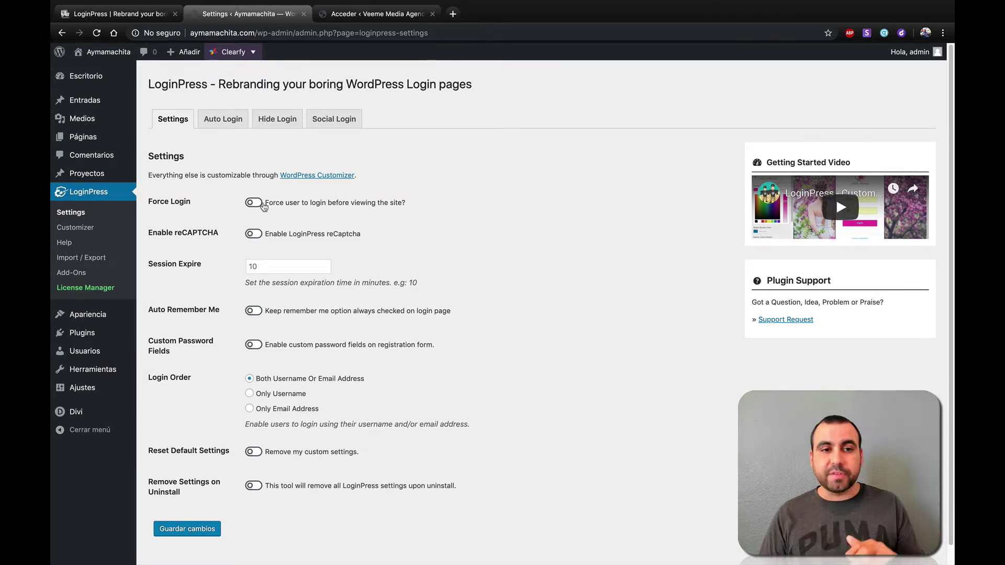
left_click(261, 205)
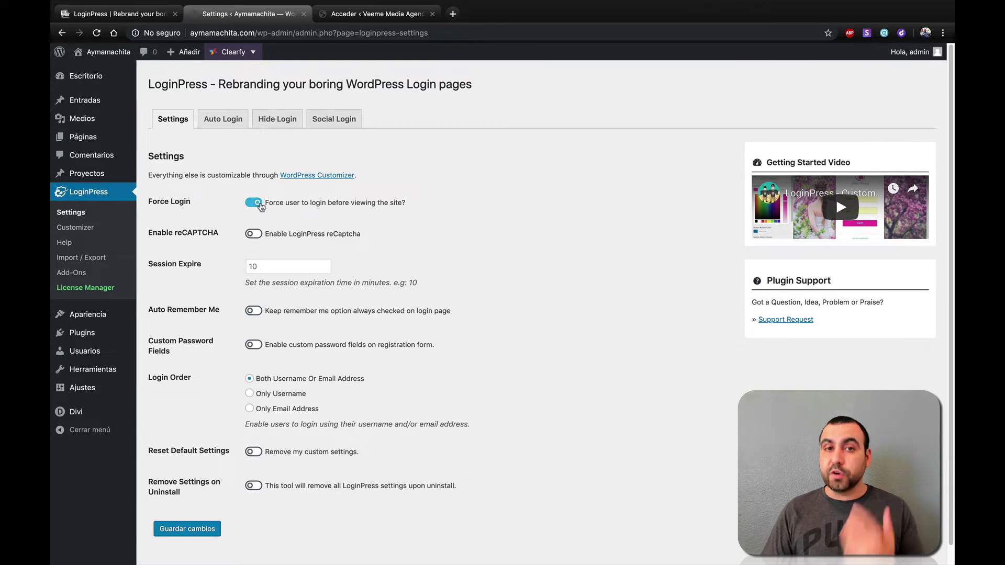
left_click(255, 203)
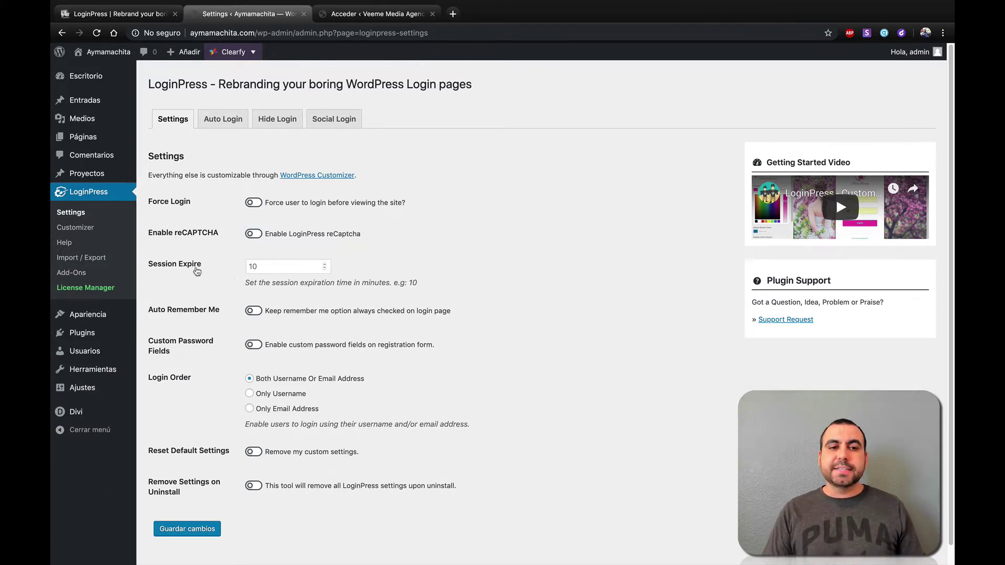
left_click_drag(256, 281, 452, 286)
left_click(455, 287)
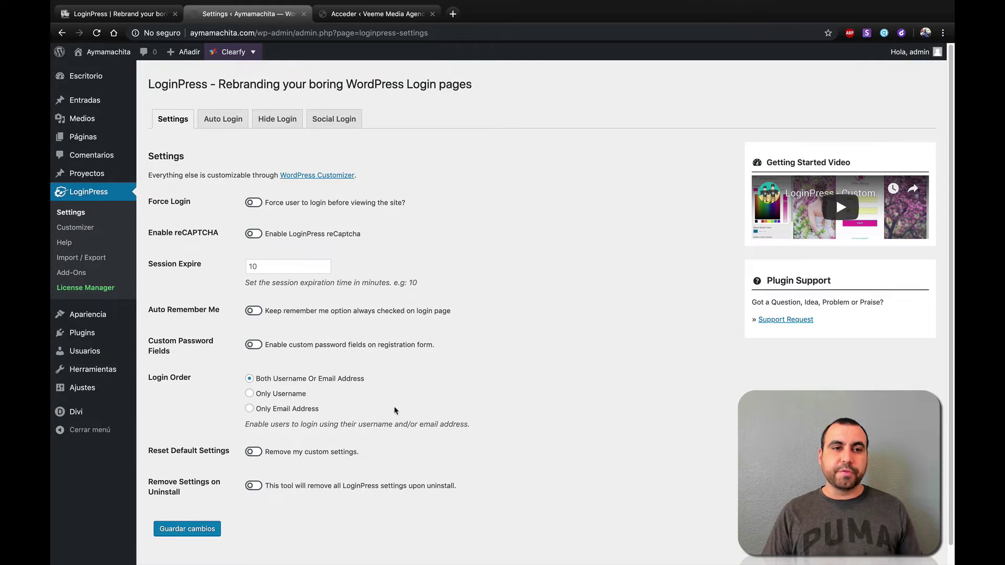
- On the Auto Login tab, search 'admin' and generate an autologin URL for the administrator
left_click(233, 126)
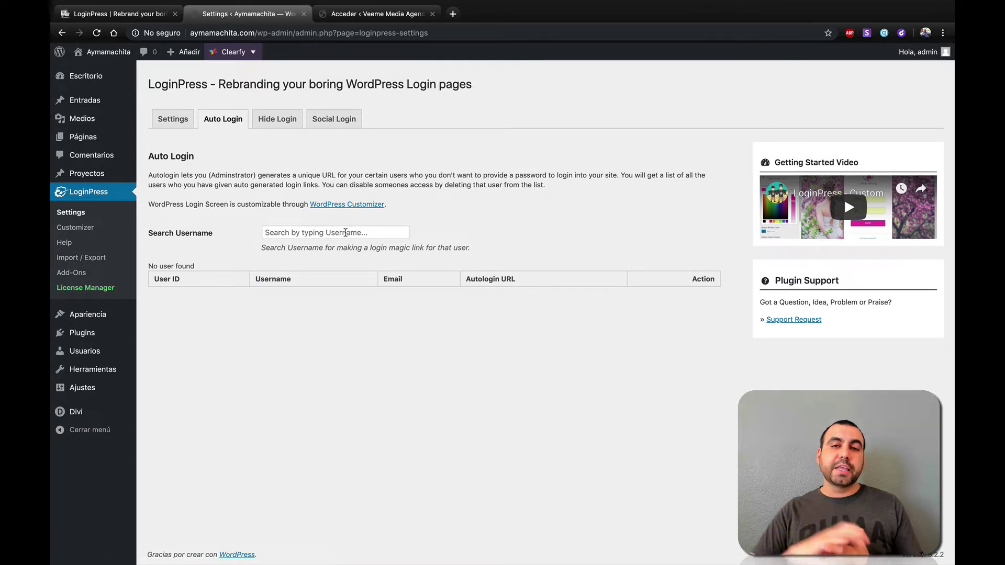
left_click(345, 233)
type("a")
key("BackSpace")
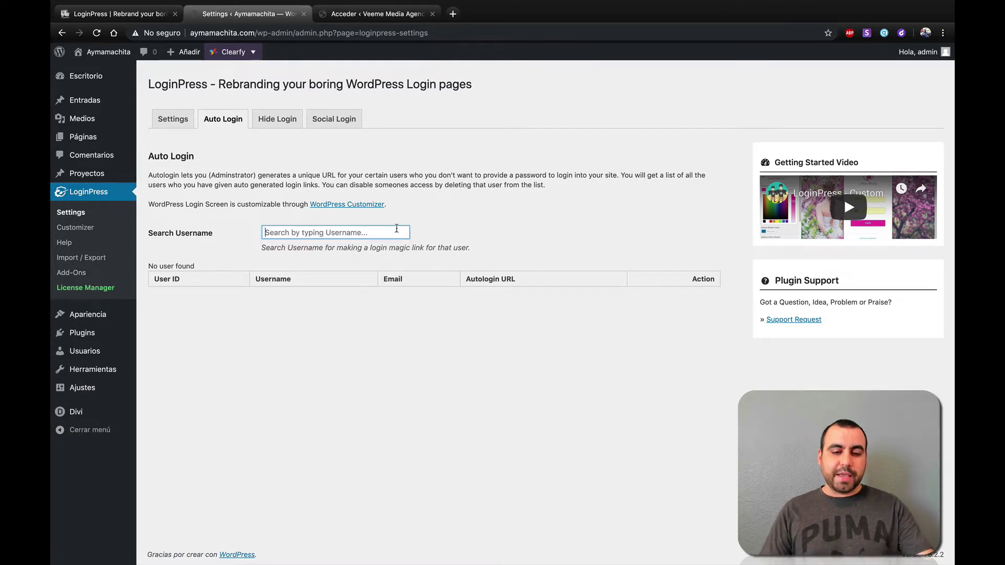
type("admin")
left_click(341, 248)
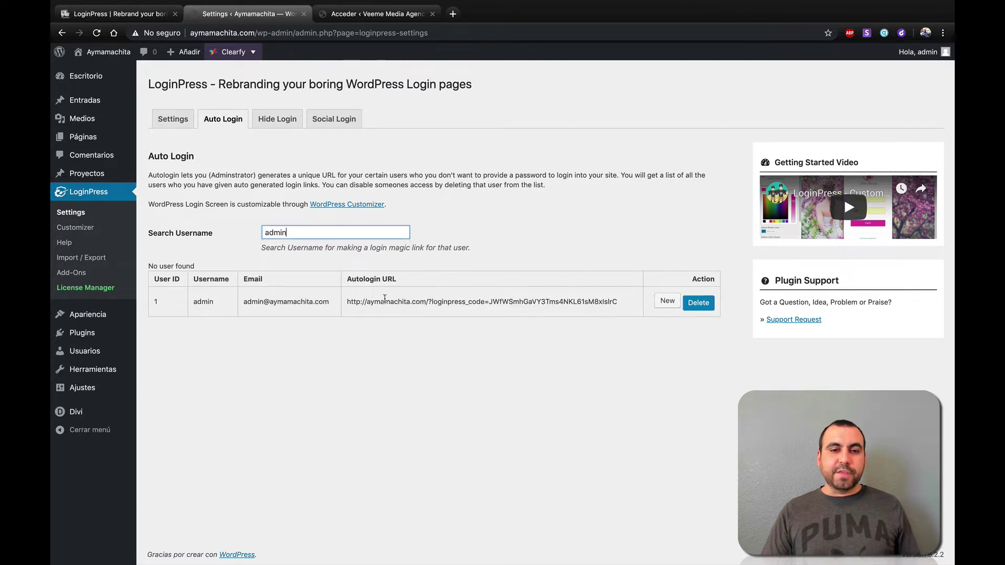
triple_click(382, 301)
left_click(492, 363)
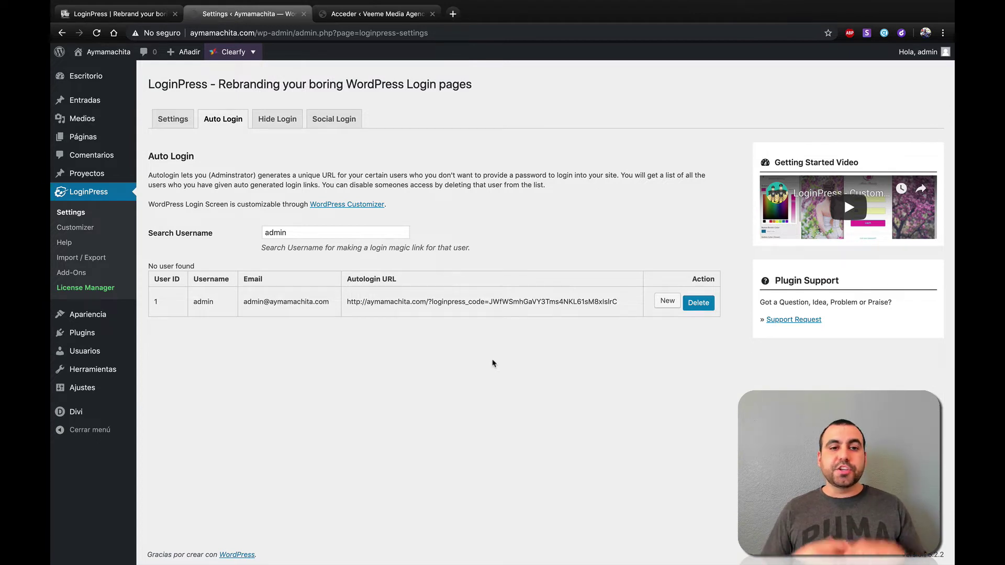
- Clear 'admin' from the Search Username field
left_click_drag(287, 249, 350, 237)
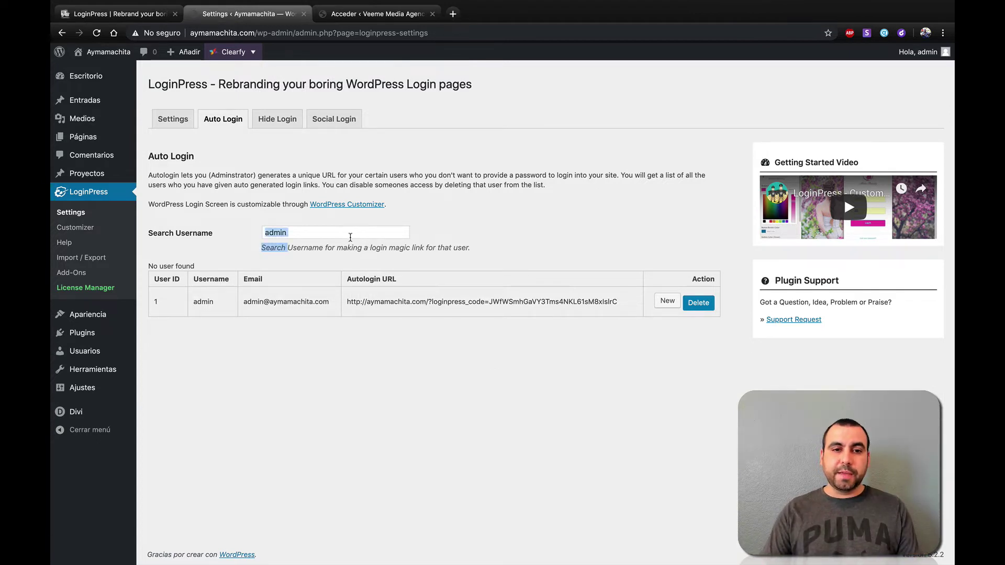
double_click(376, 233)
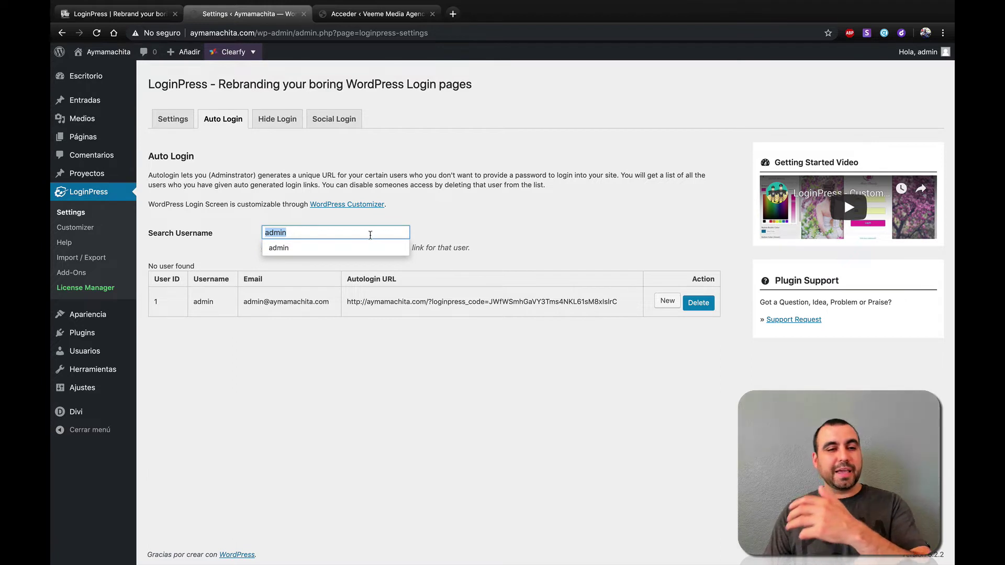
key("BackSpace")
left_click(507, 237)
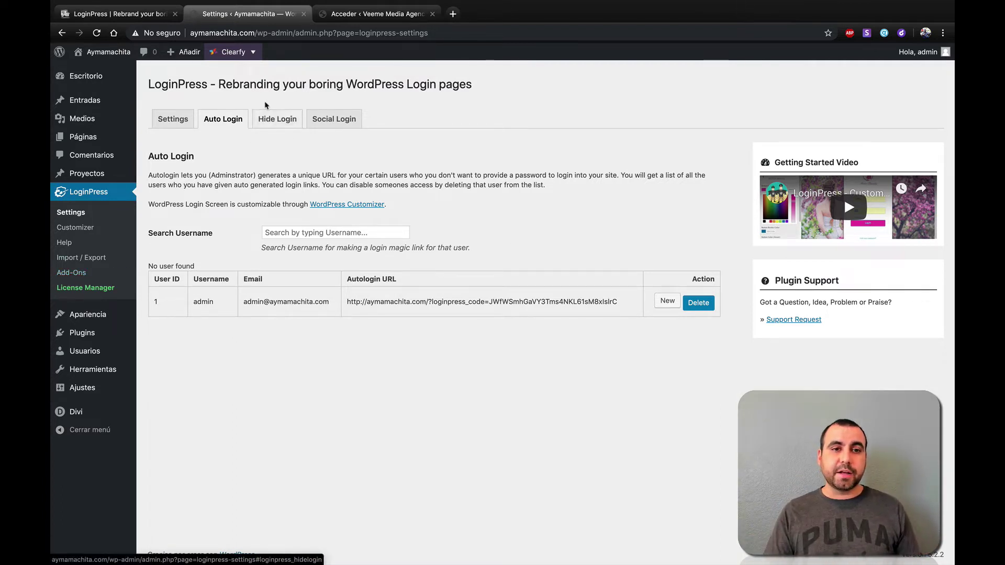
- On the Hide Login tab, replace the mylogin slug text with 'admin'
left_click(280, 121)
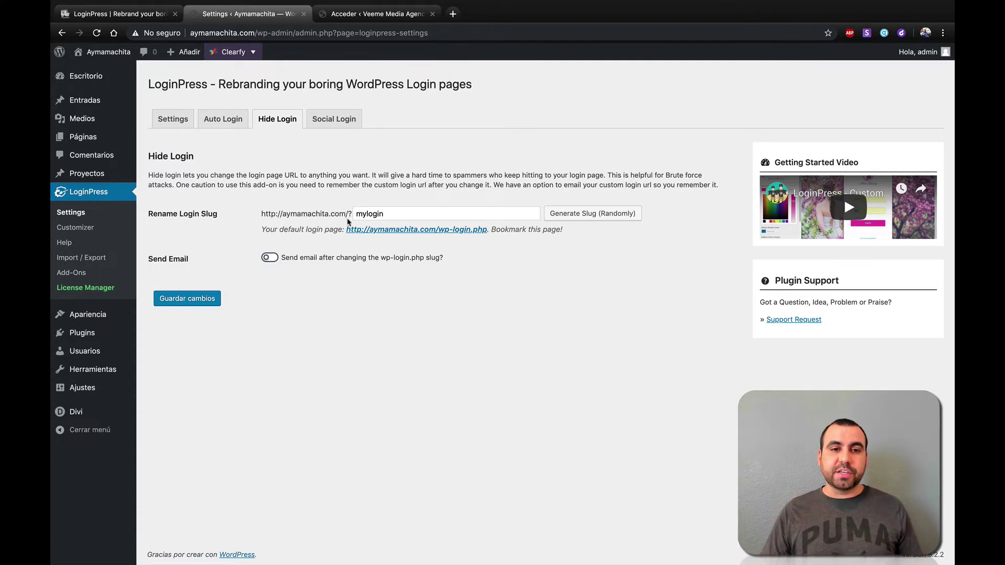
double_click(392, 214)
left_click(392, 214)
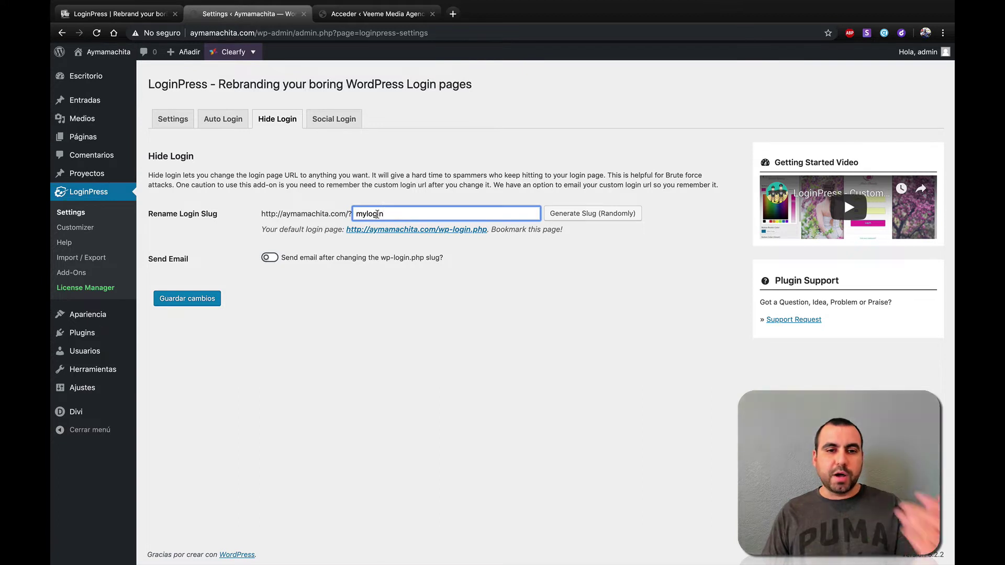
key("BackSpace")
double_click(369, 214)
type("admin")
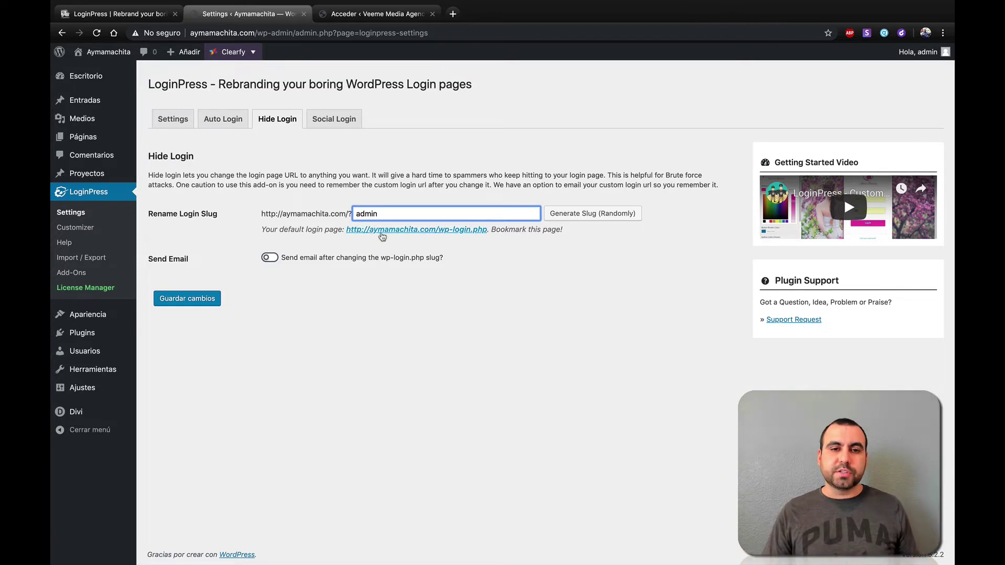
- Regenerate a random login slug six times with Generate Slug (Randomly), keeping the last
left_click(582, 215)
left_click(582, 215)
left_click(582, 214)
left_click(582, 214)
left_click(582, 215)
left_click(582, 214)
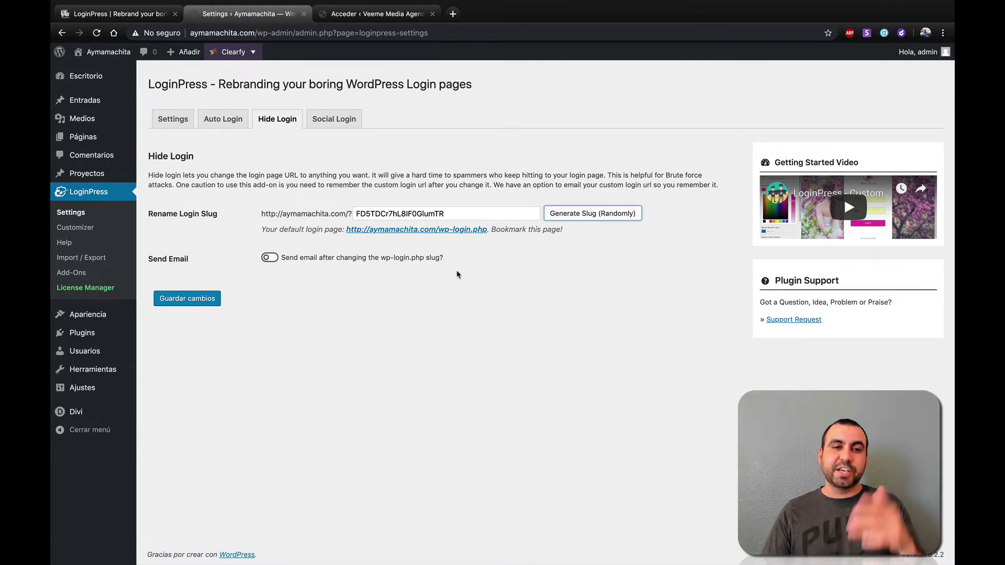
- On the Social Login tab, switch Facebook login on then off, then return to Settings
left_click(340, 118)
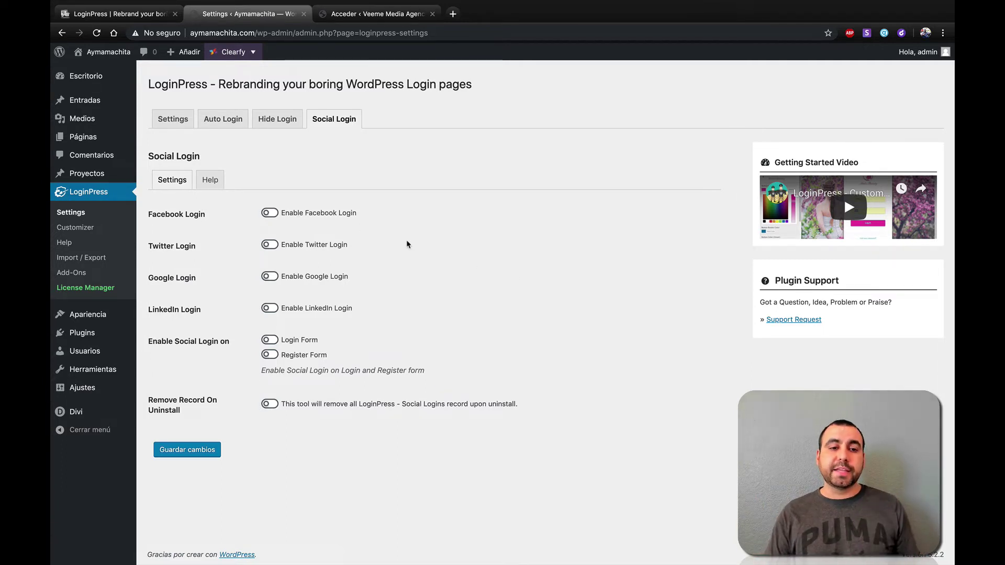
left_click(269, 212)
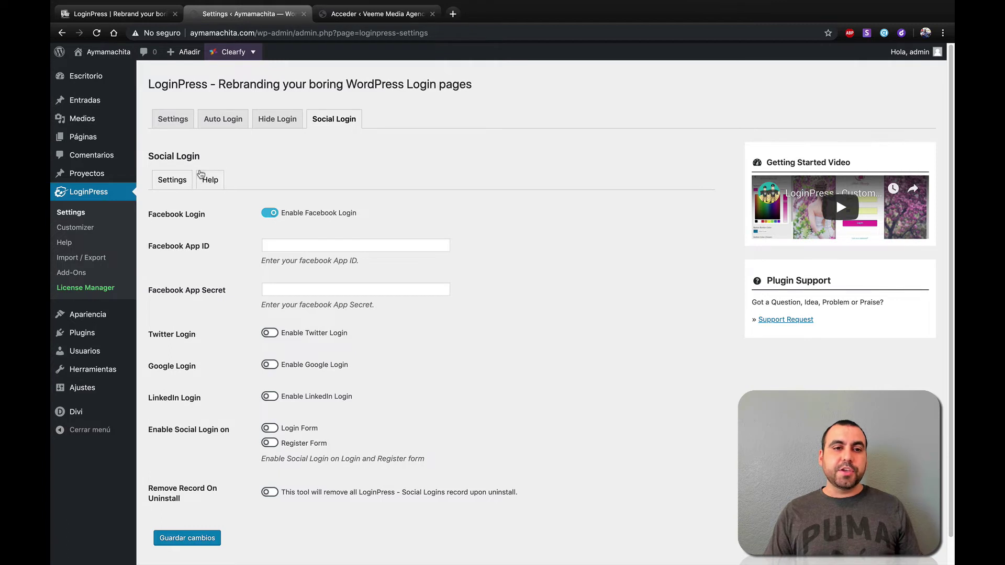
left_click(272, 213)
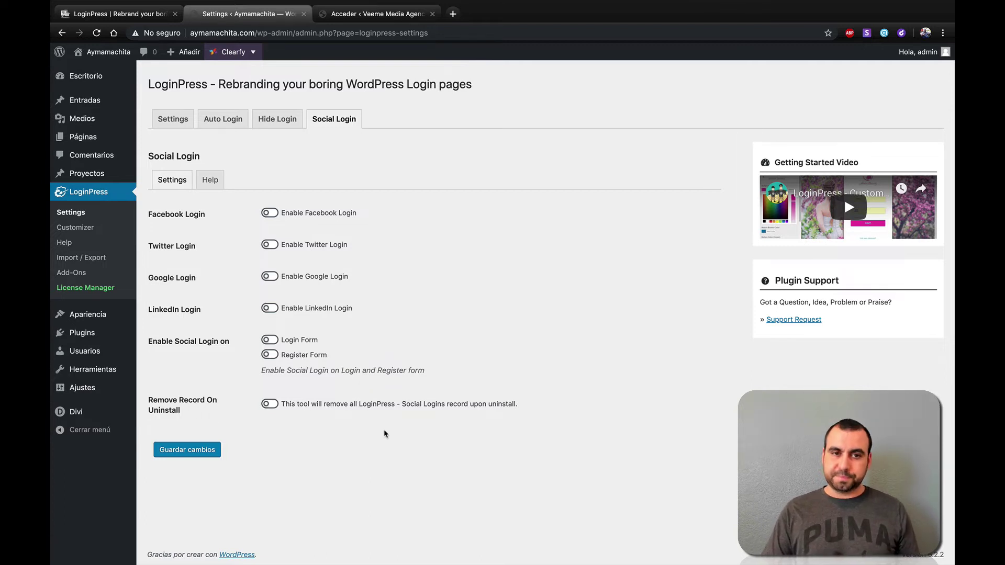
left_click(173, 119)
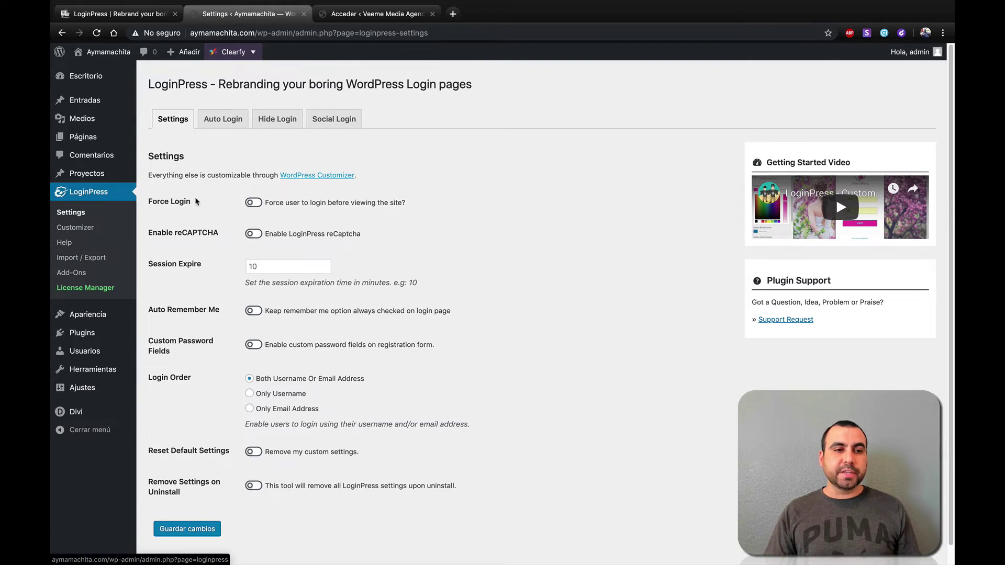
- Open the LoginPress Customizer and compare it with the live login page
left_click(82, 233)
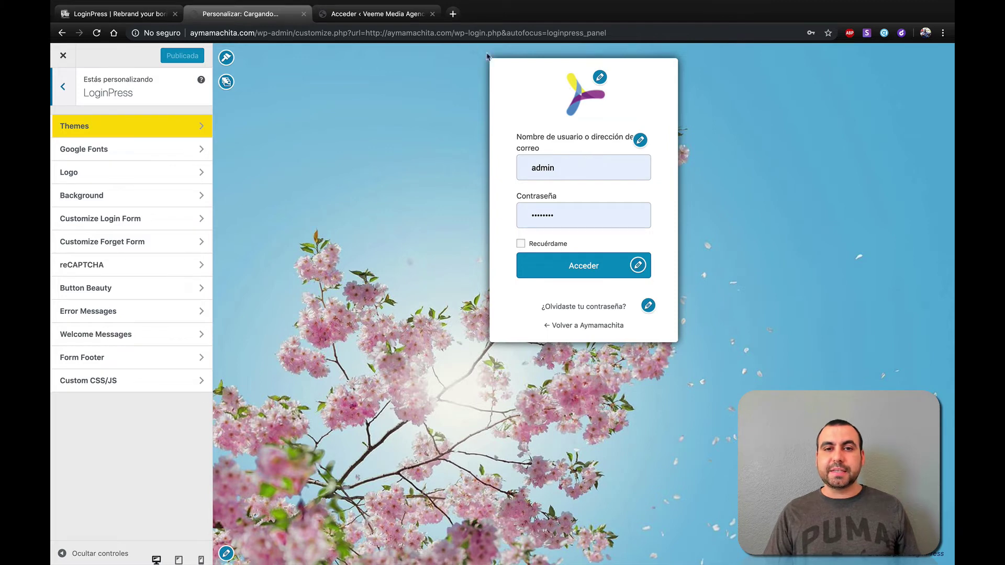
left_click(367, 14)
left_click(225, 16)
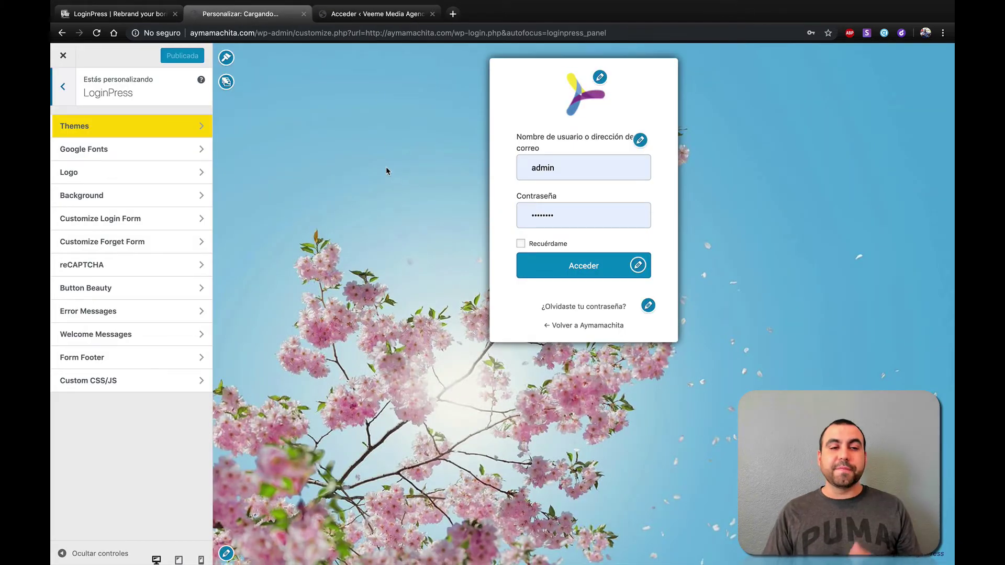
- Try the Corporate, Startup, Wedding #2 and Wedding themes, then apply the blurred Company theme
left_click(193, 129)
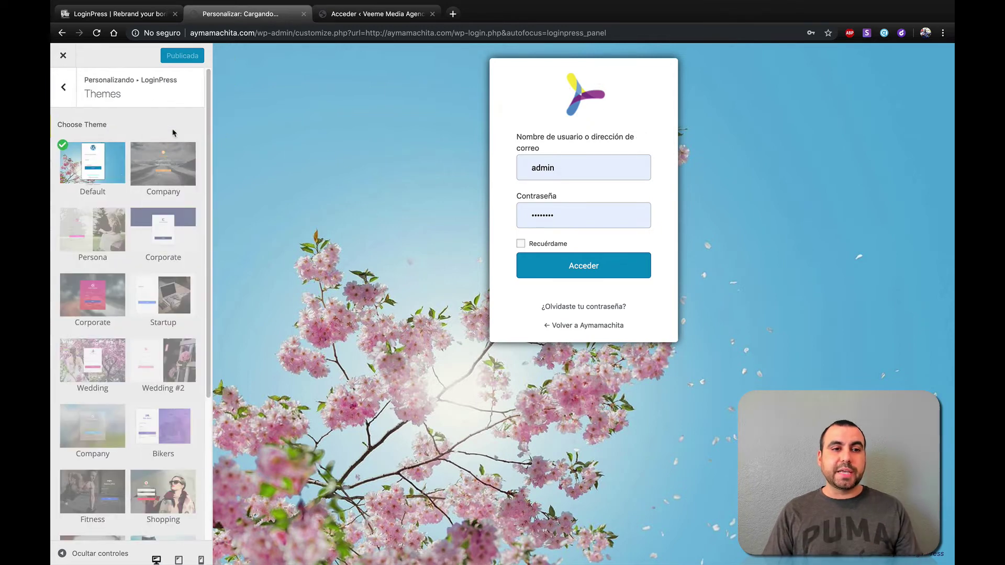
left_click(172, 178)
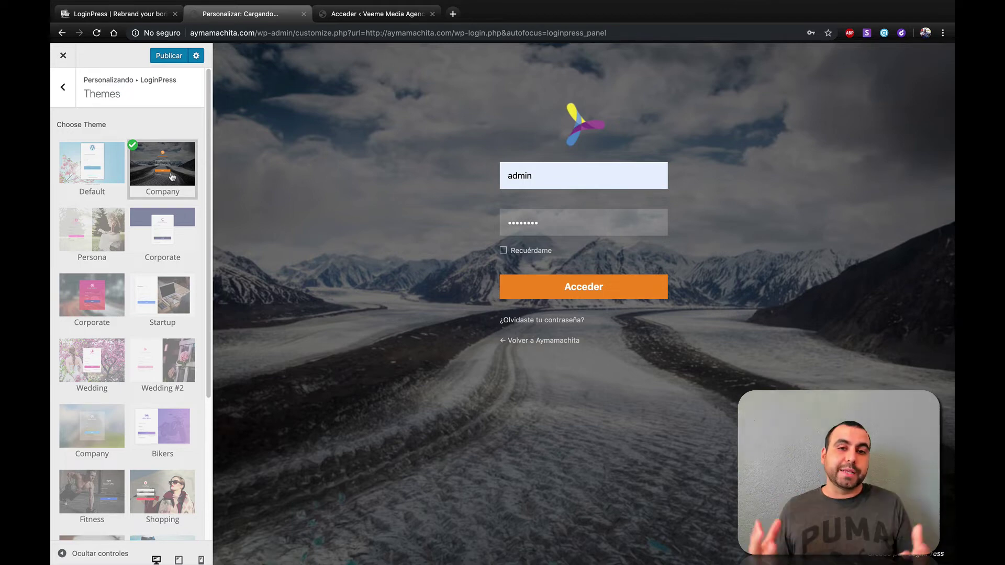
left_click(123, 283)
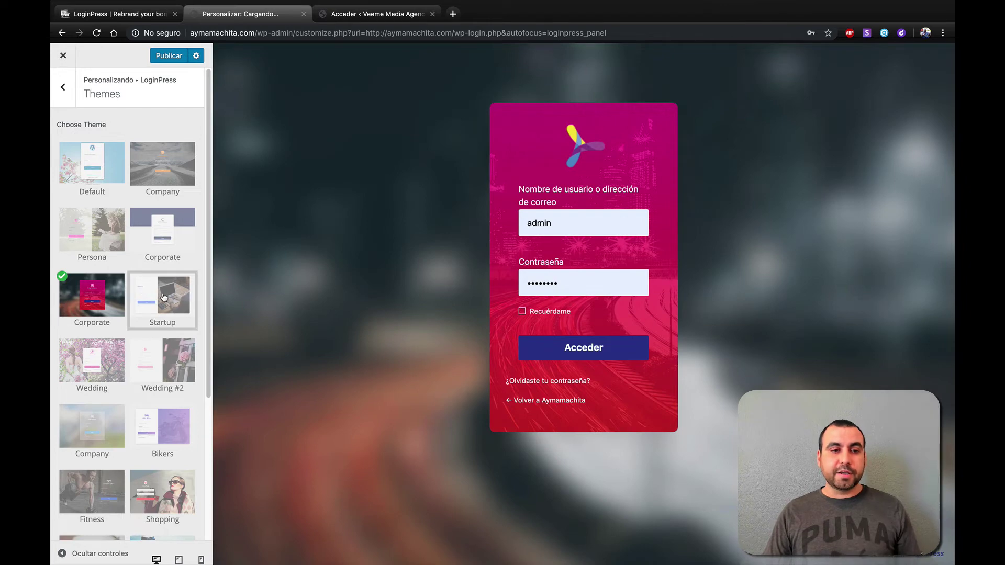
left_click(163, 297)
left_click(167, 377)
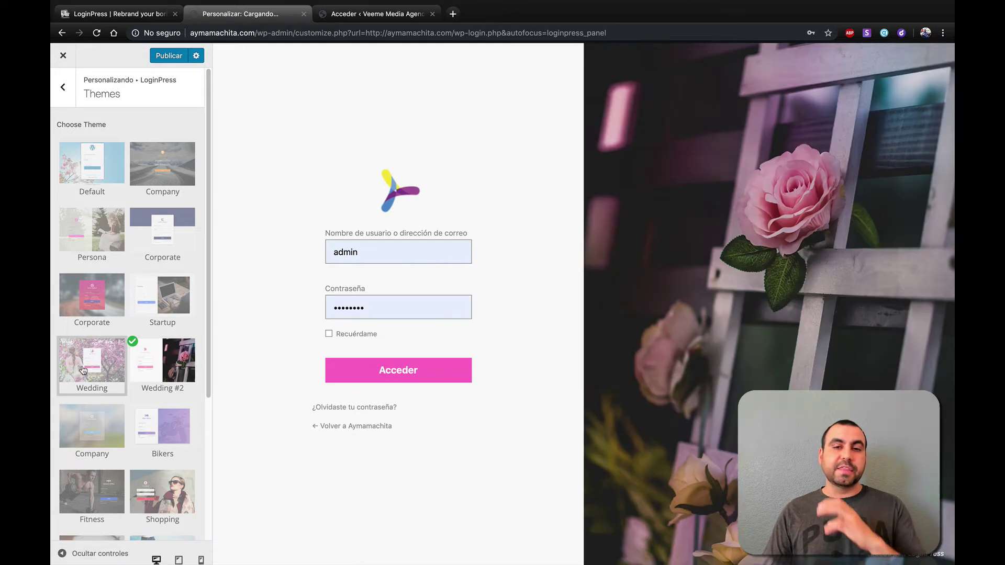
left_click(97, 374)
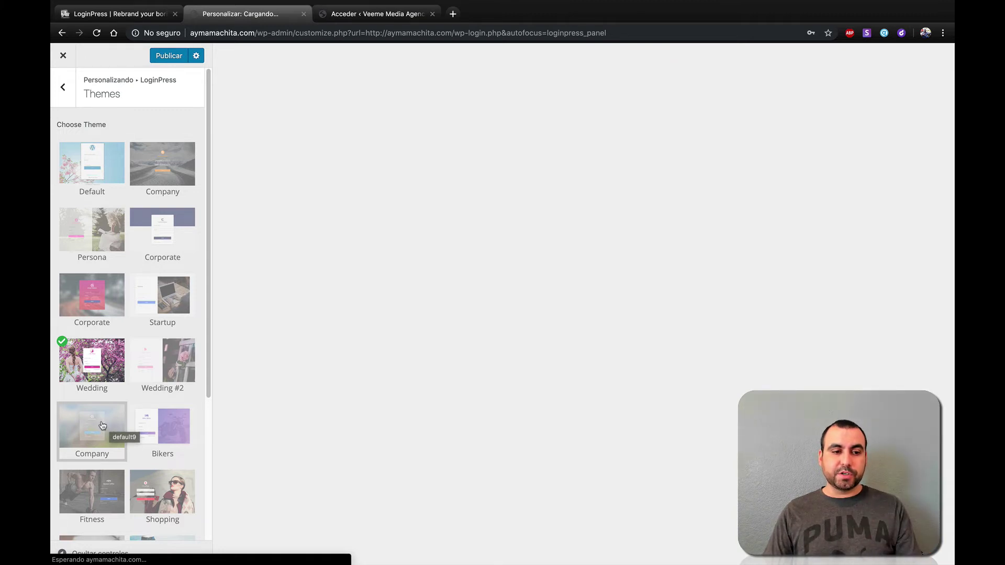
left_click(109, 421)
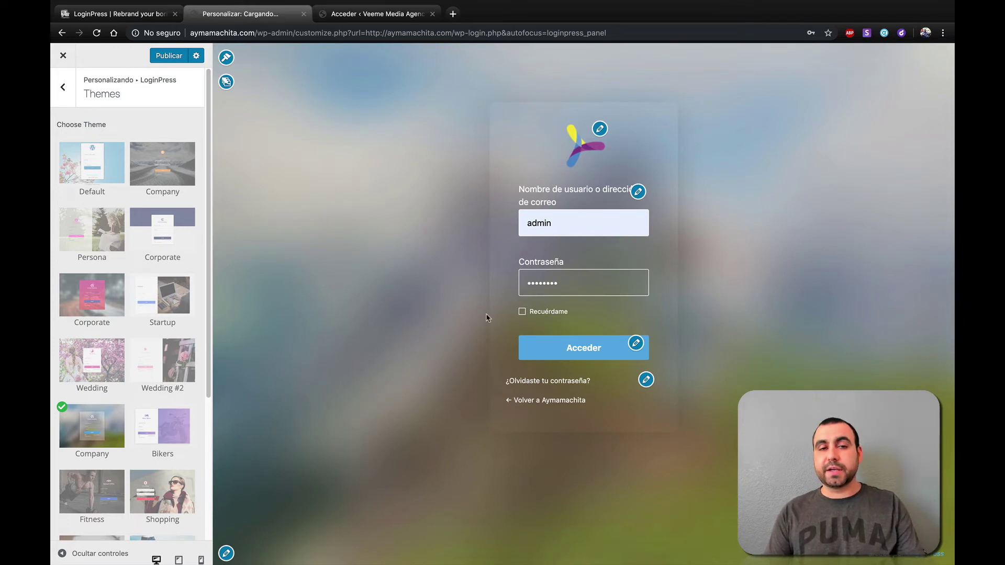
left_click(226, 83)
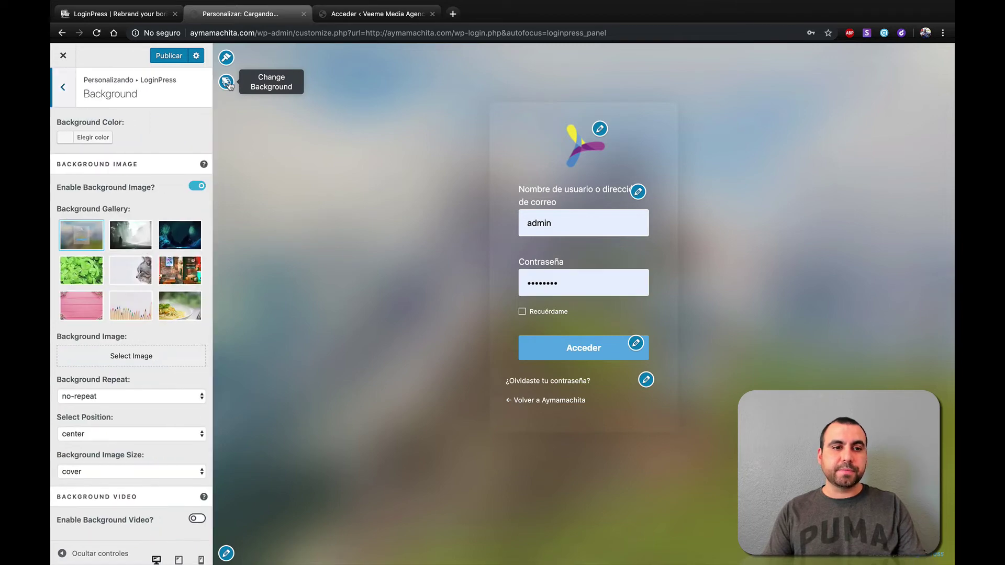
left_click(145, 239)
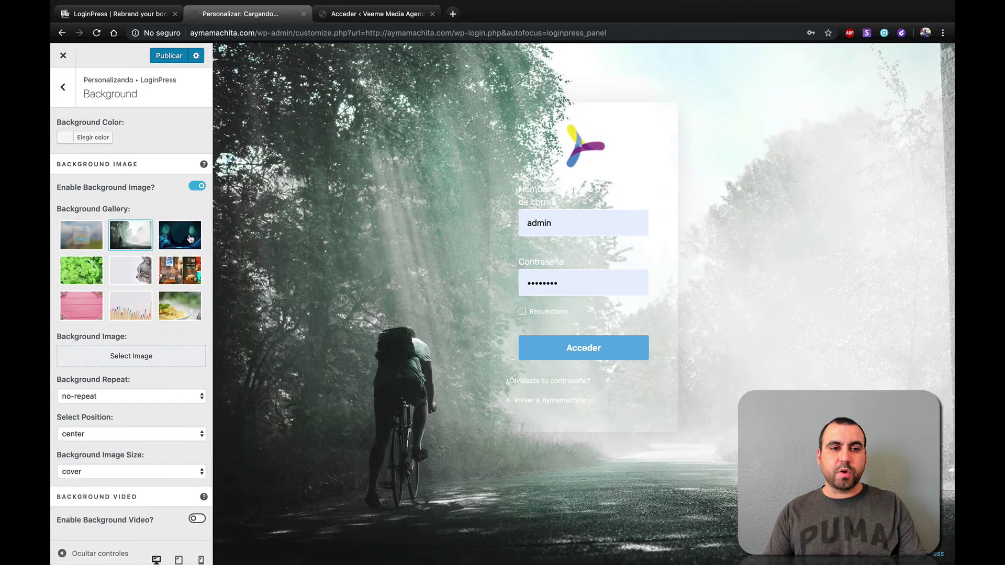
left_click(191, 239)
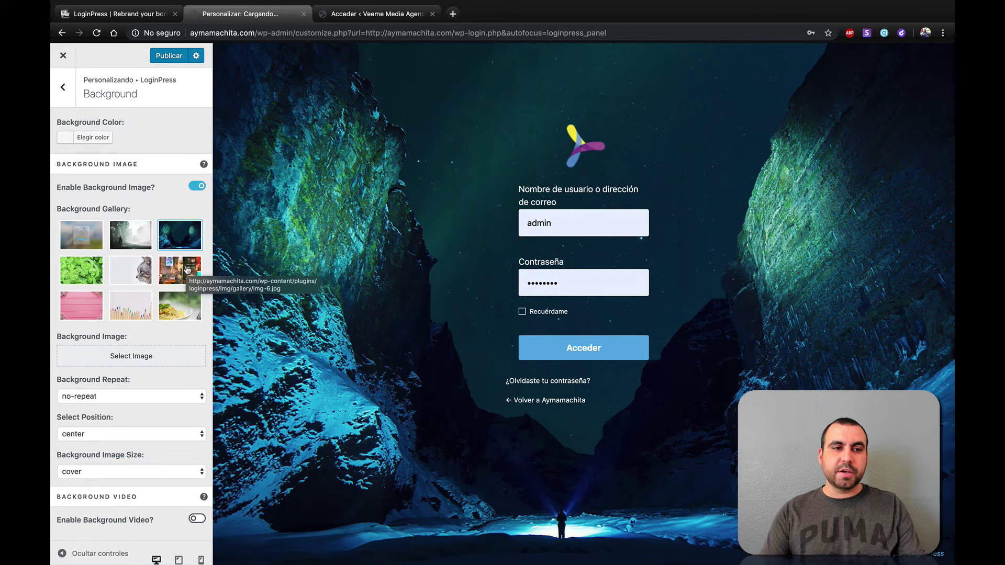
left_click(94, 238)
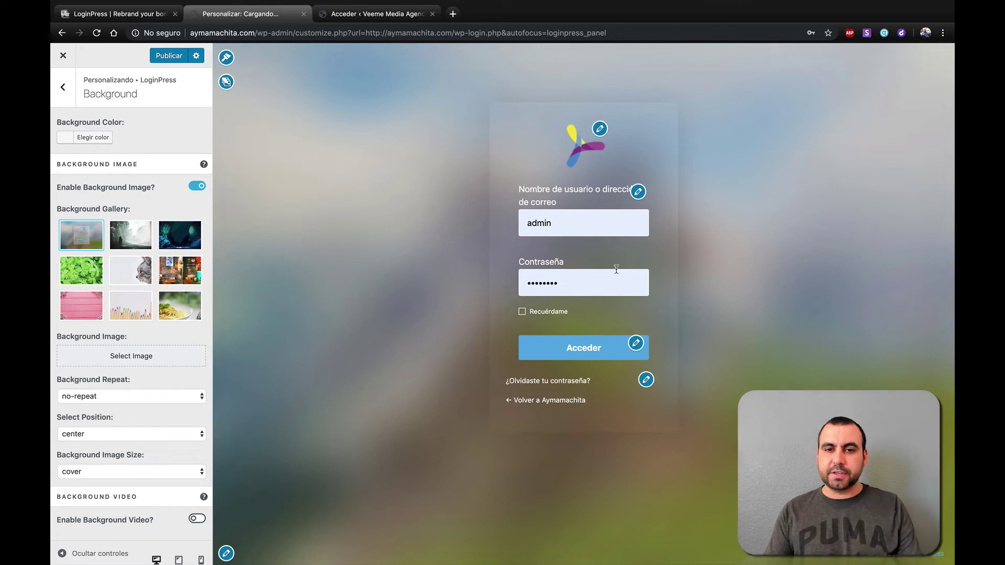
- Replace the login logo with the Veeme Media image from the media library
left_click(599, 129)
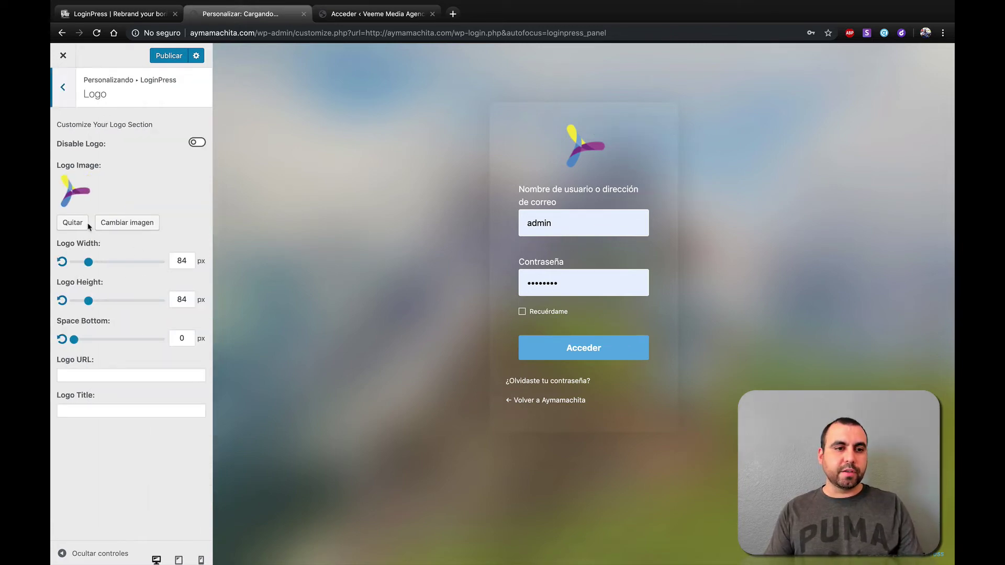
left_click(115, 226)
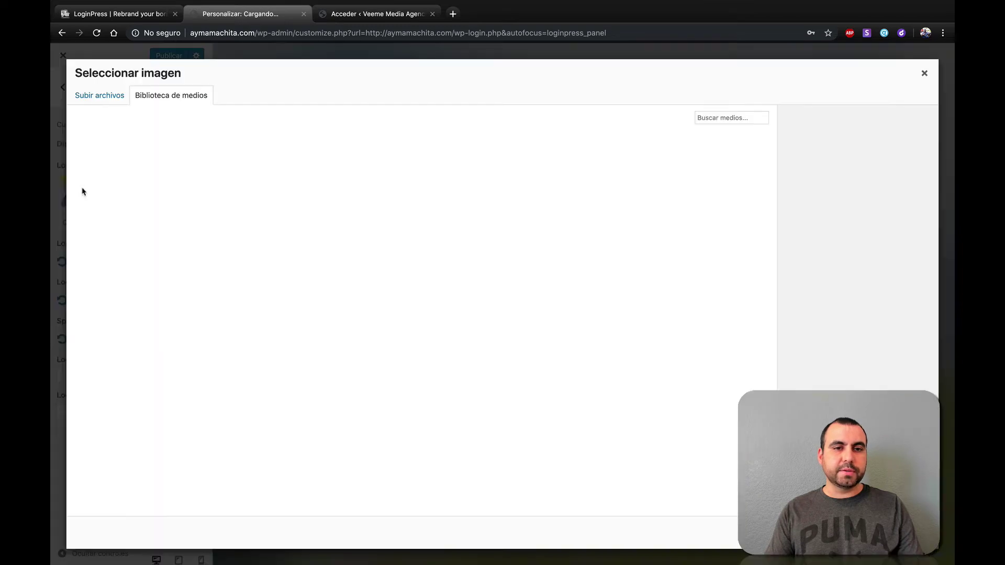
left_click(174, 170)
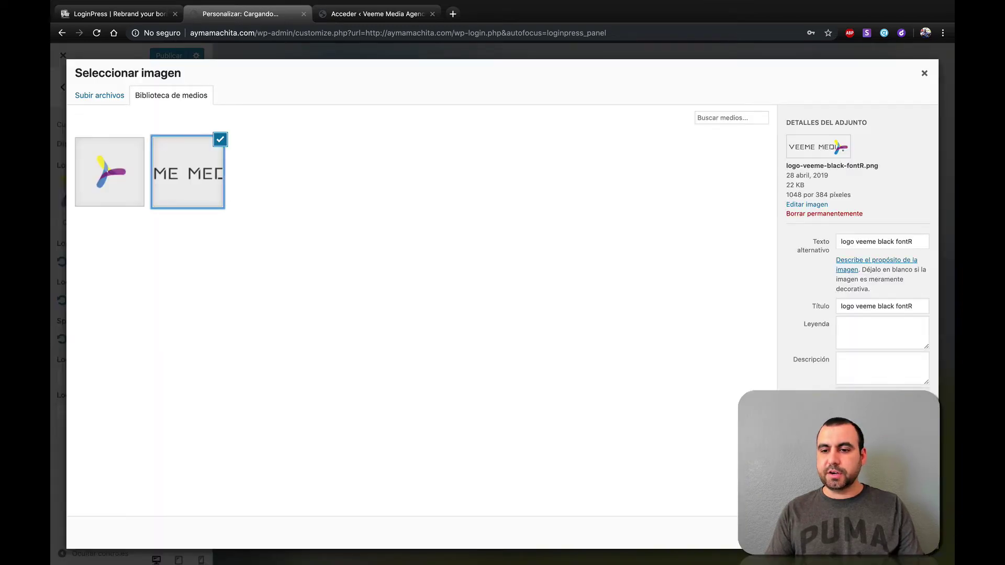
left_click(905, 532)
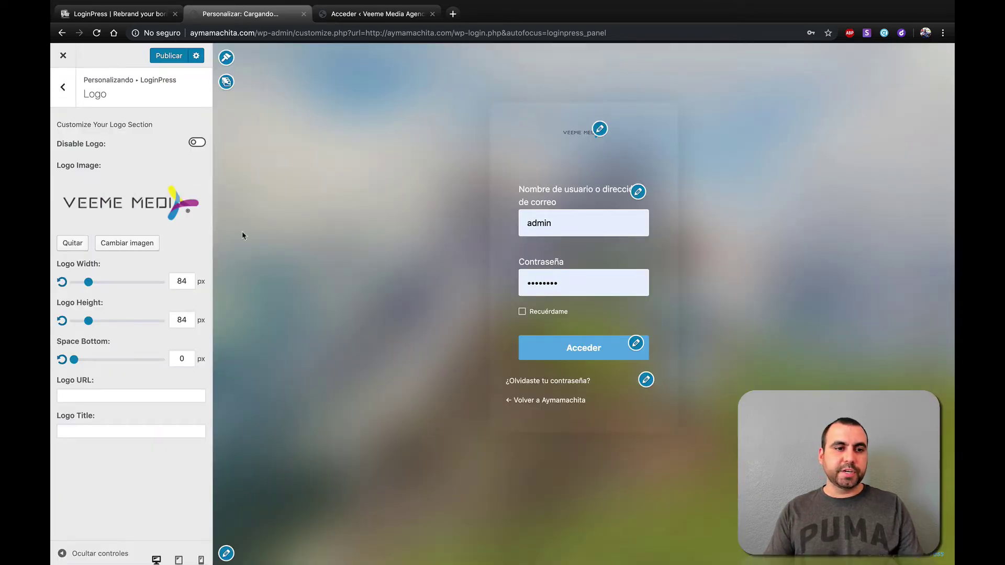
- Size the logo to 282 px wide and 108 px high with 2 px space below
left_click_drag(88, 283, 123, 285)
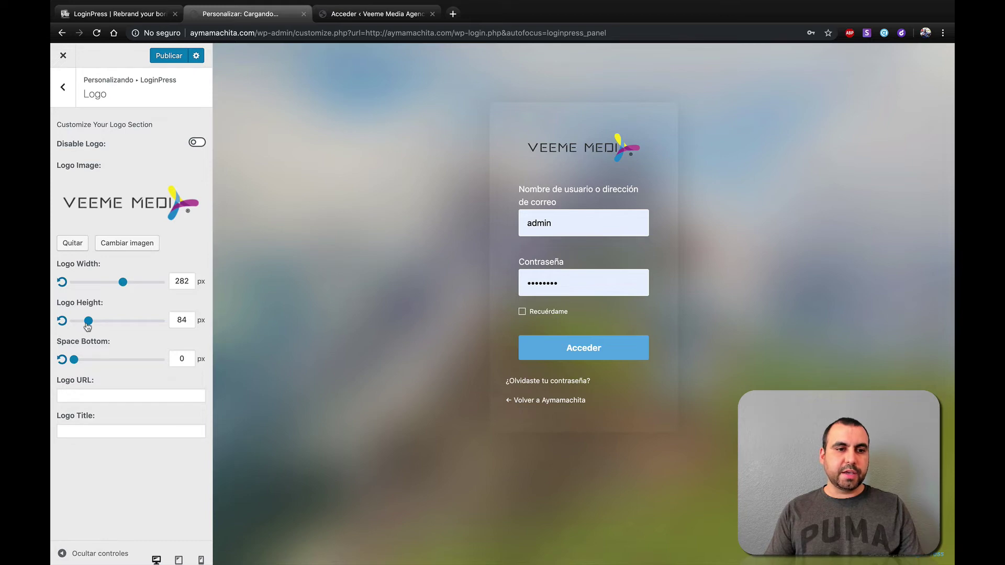
left_click_drag(88, 326, 92, 324)
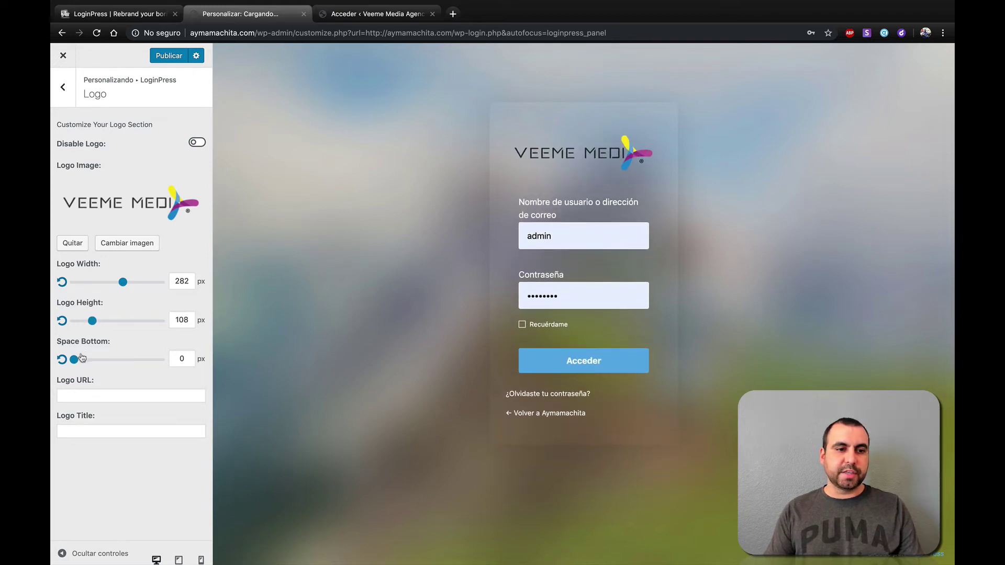
left_click_drag(81, 358, 78, 381)
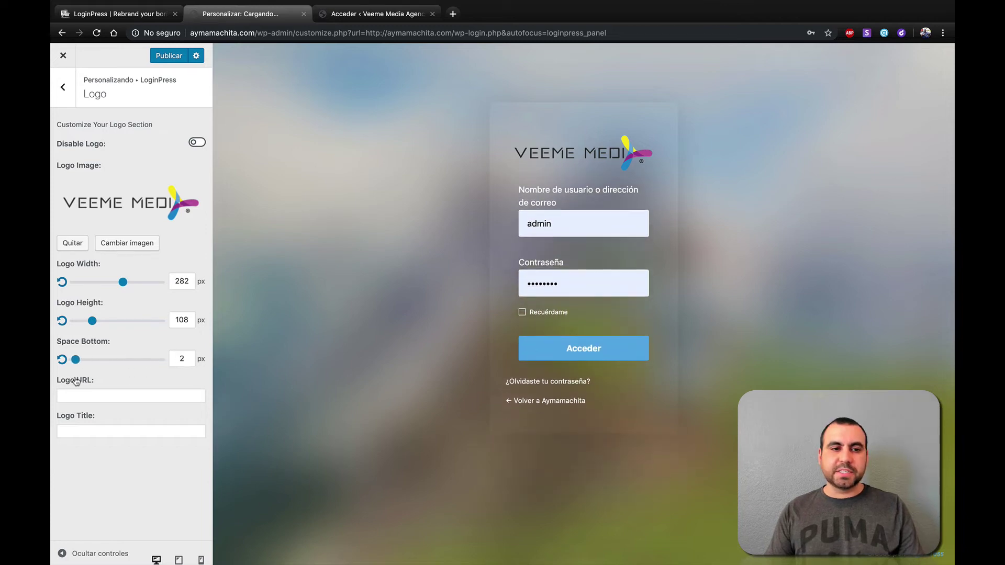
left_click(97, 400)
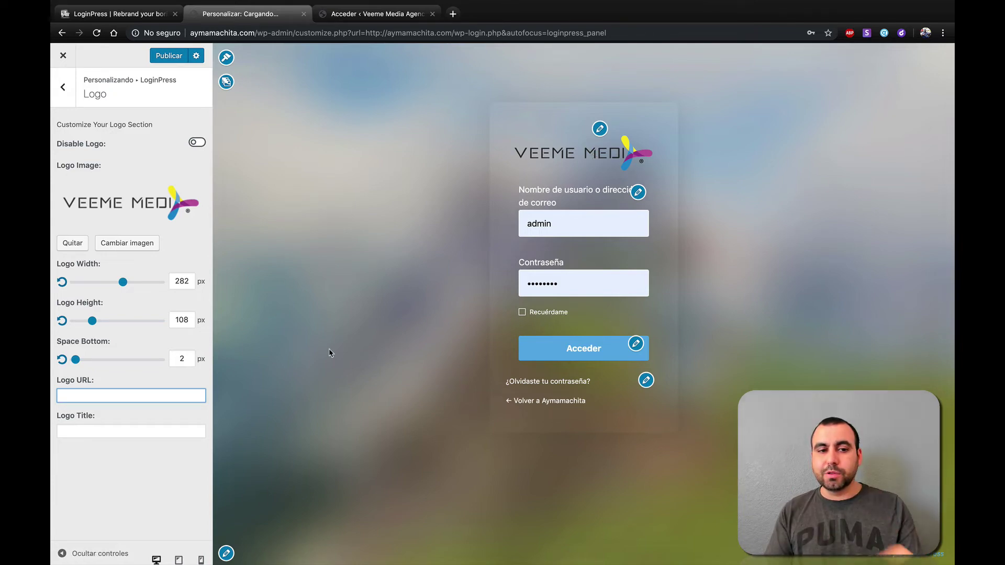
left_click(102, 432)
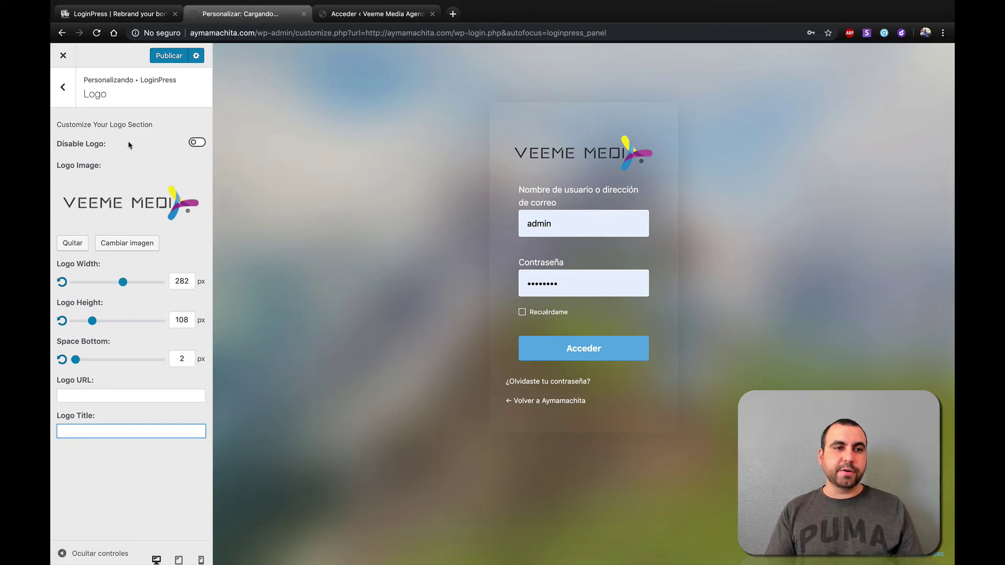
- In Google Fonts, preview Montserrat and then switch the login font to Roboto
left_click(63, 89)
left_click(155, 151)
left_click(140, 135)
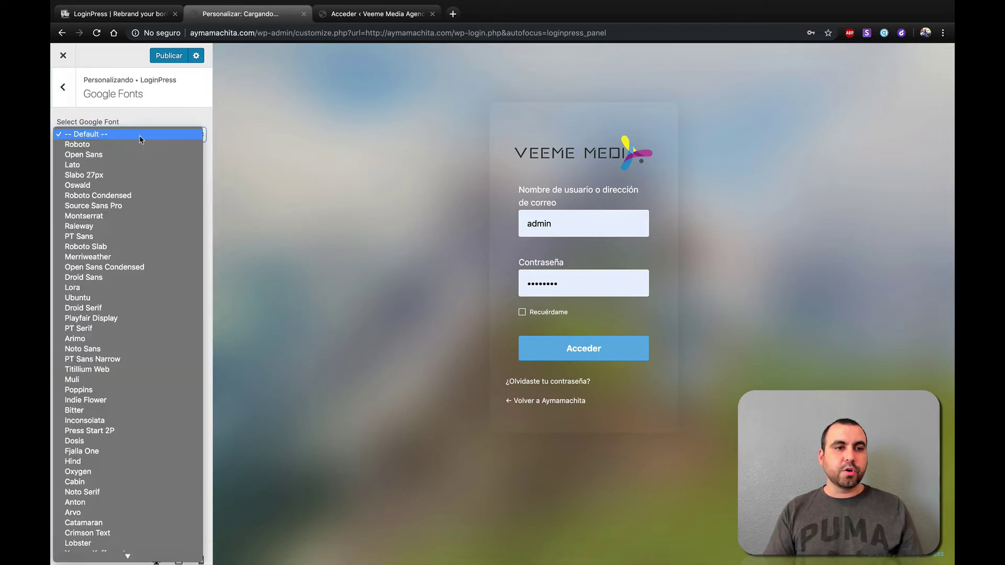
left_click(120, 218)
left_click(113, 137)
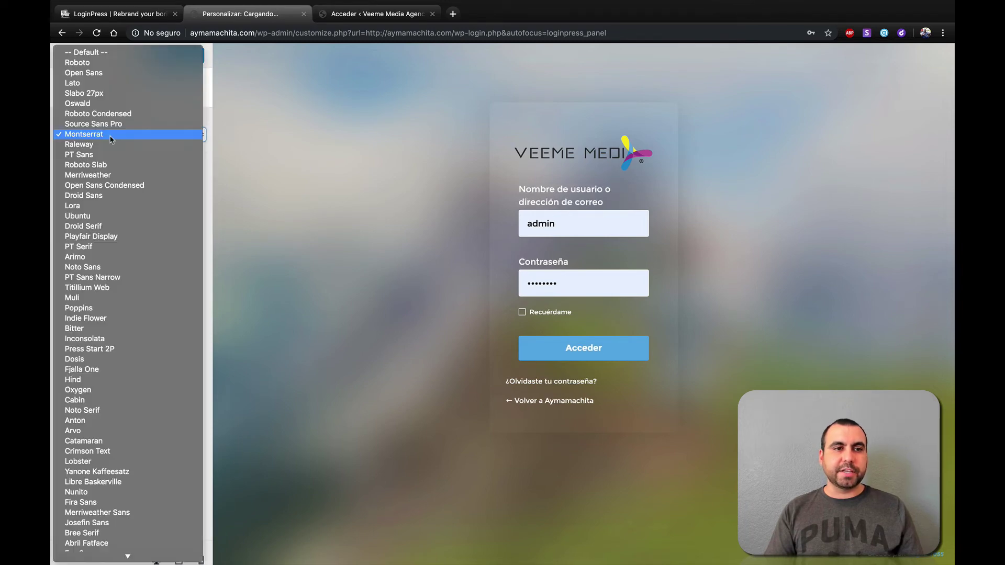
left_click(94, 63)
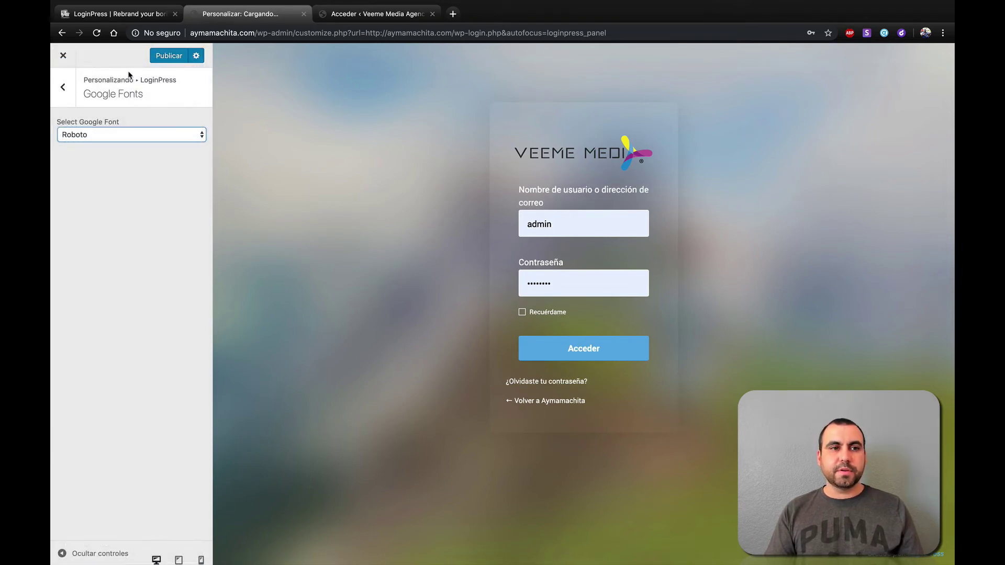
- Preview Muli, restore Roboto, and return to the LoginPress sections list
left_click(113, 137)
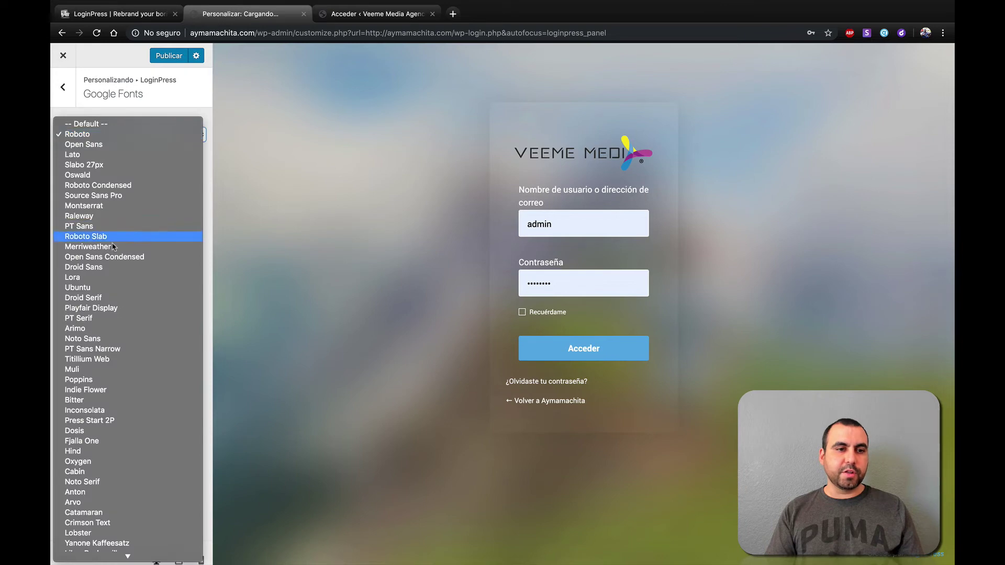
left_click(108, 375)
left_click(109, 137)
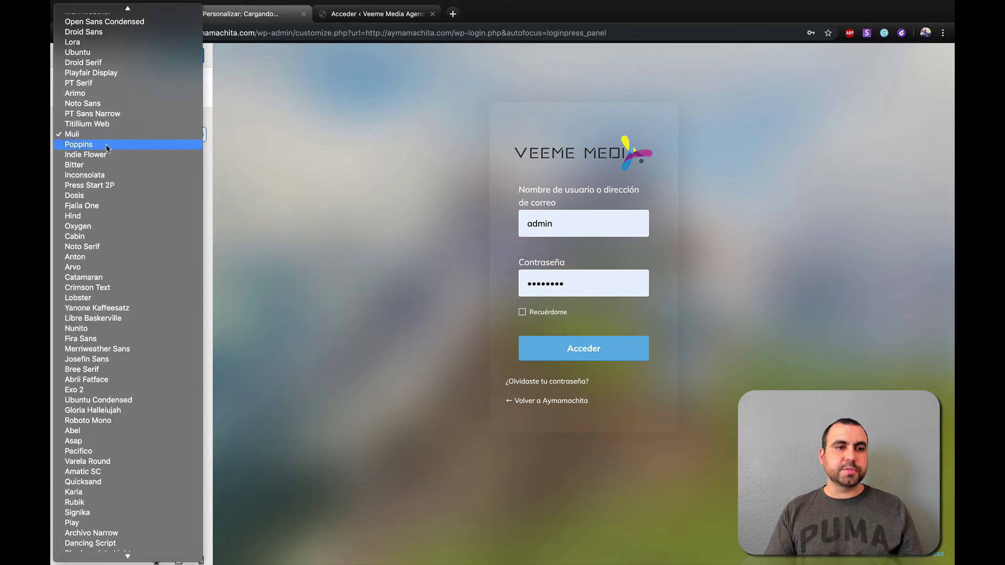
scroll(104, 51, "up", 1)
scroll(103, 51, "up", 5)
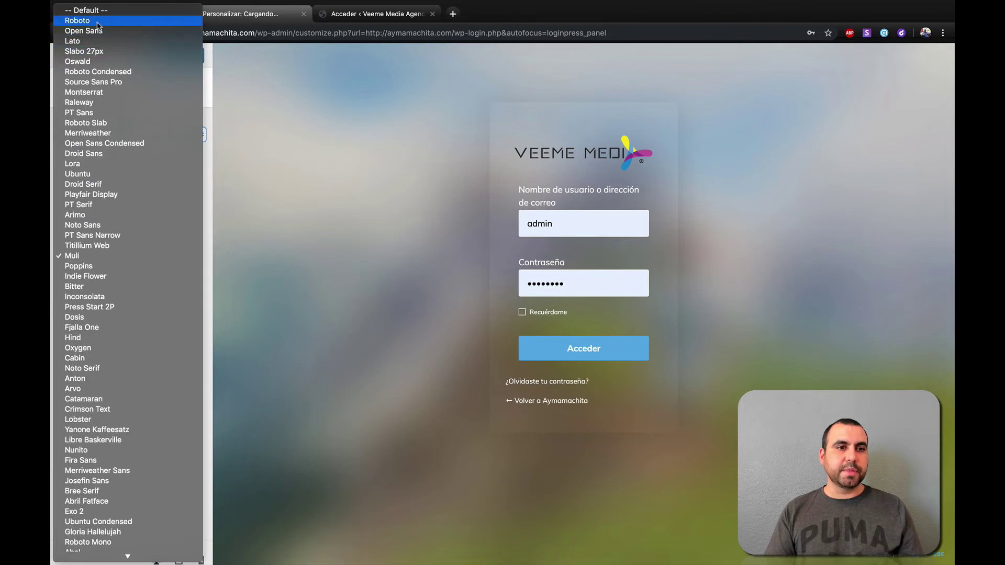
left_click(97, 21)
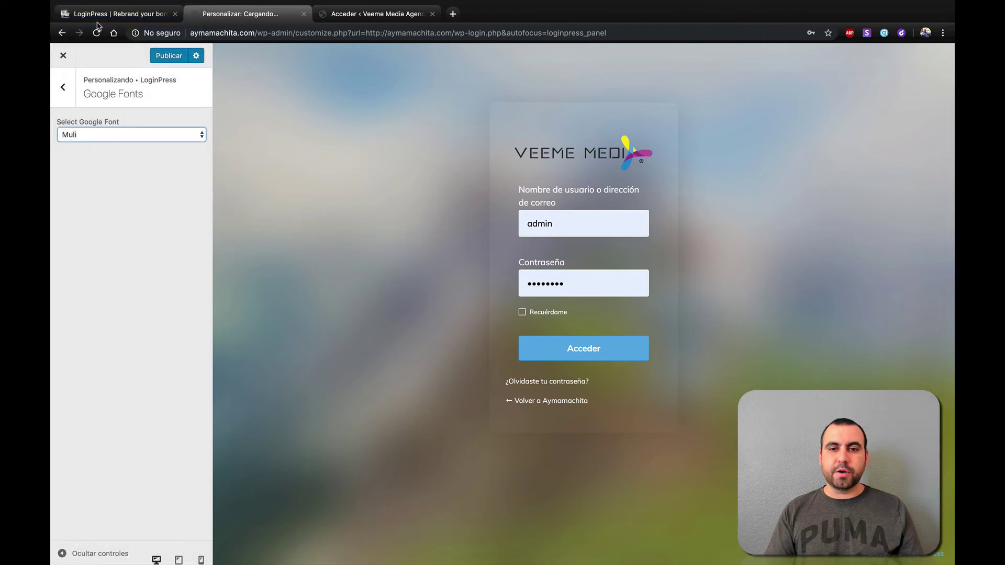
left_click(69, 98)
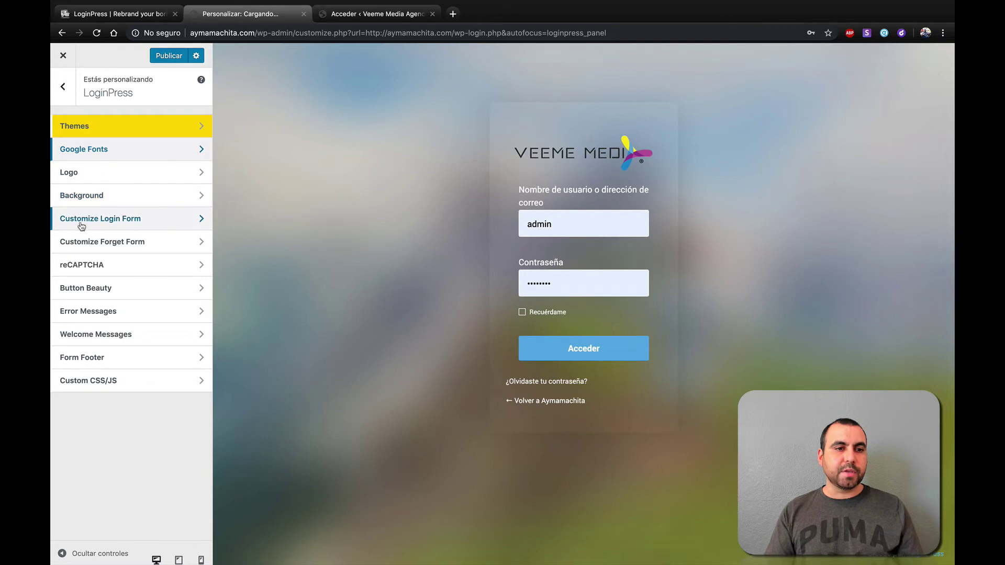
left_click(136, 220)
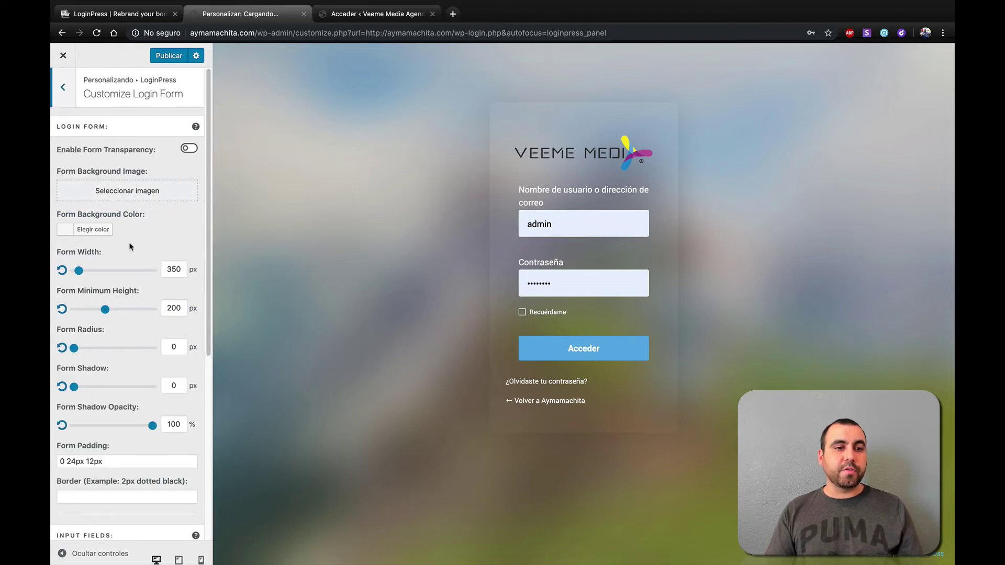
scroll(128, 389, "down", 6)
scroll(129, 388, "up", 6)
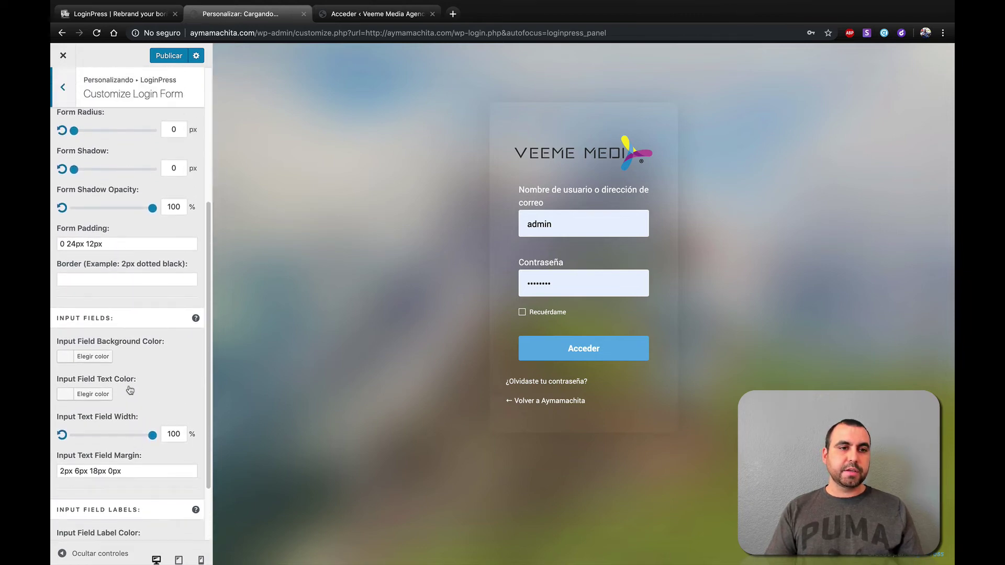
left_click(66, 99)
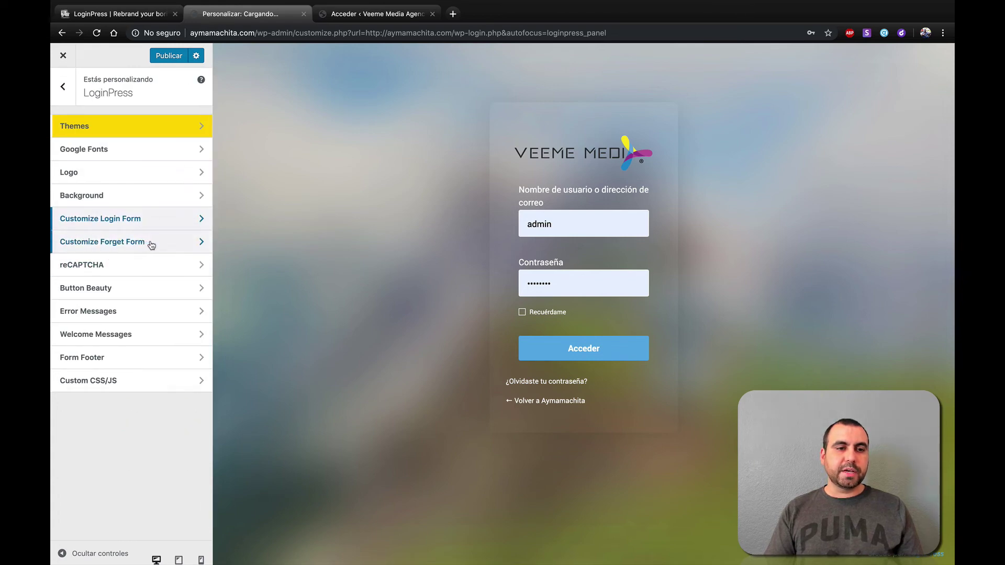
left_click(129, 245)
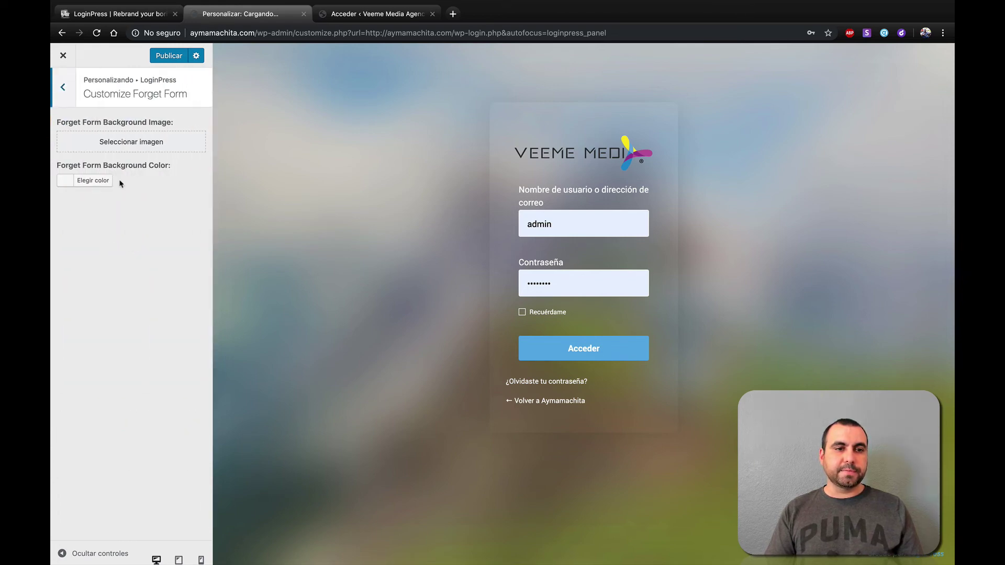
left_click(64, 97)
left_click(119, 264)
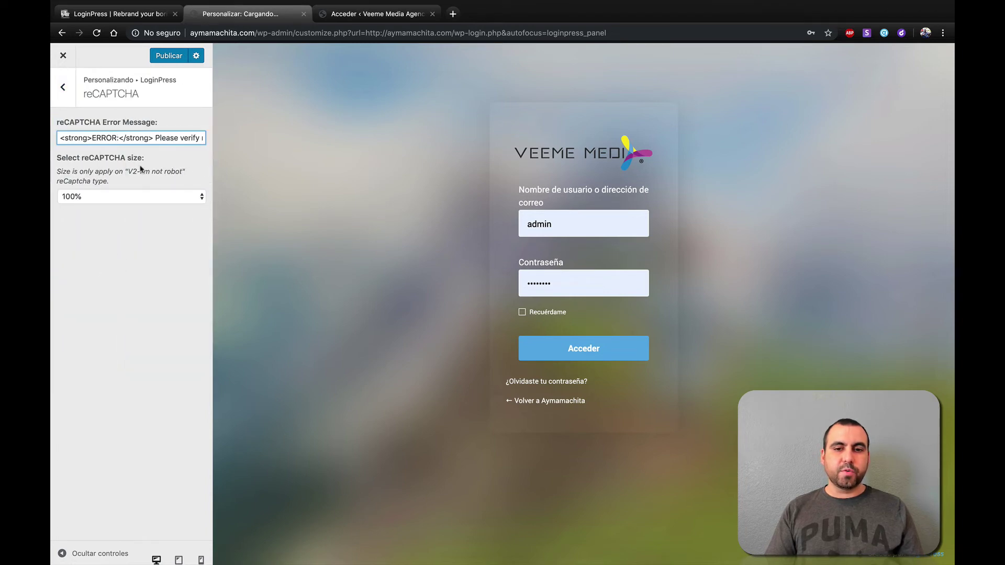
left_click(63, 87)
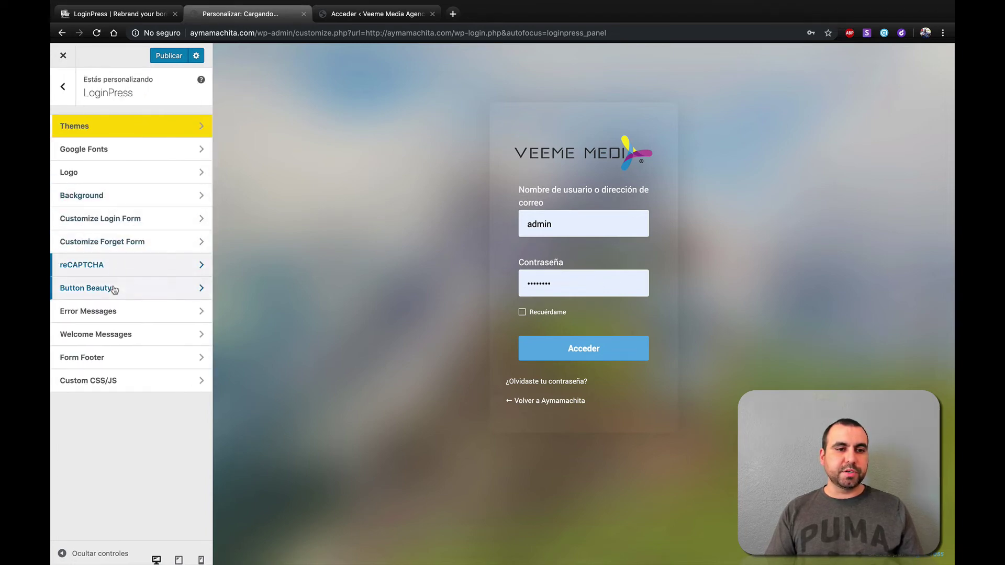
left_click(114, 290)
scroll(121, 376, "down", 3)
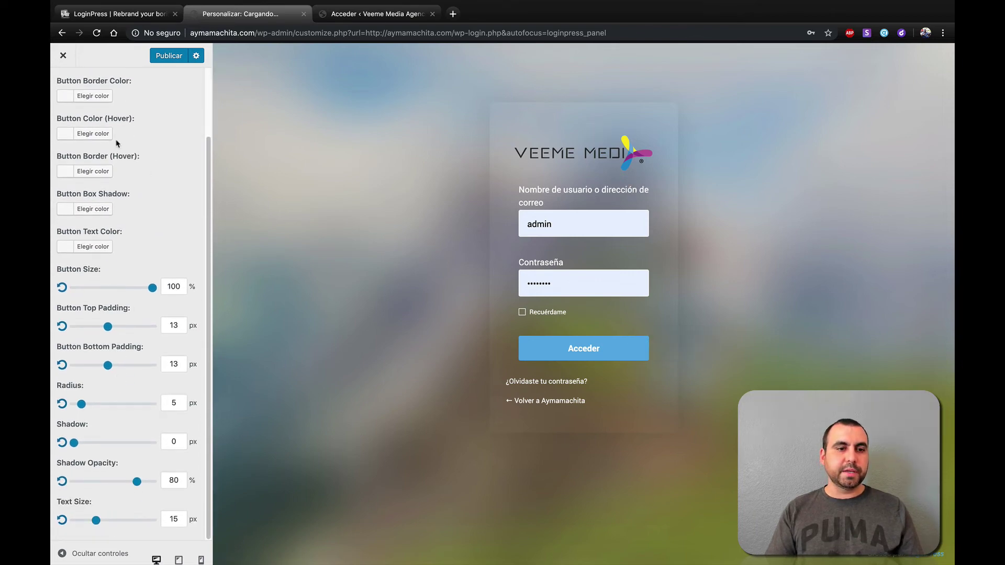
scroll(117, 140, "up", 3)
scroll(117, 144, "down", 3)
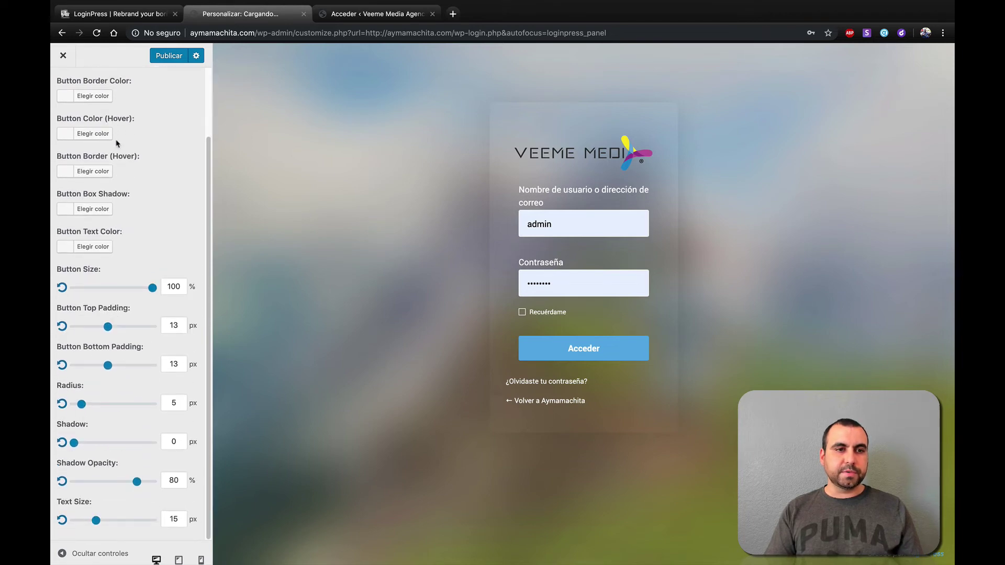
scroll(68, 84, "up", 3)
left_click(64, 87)
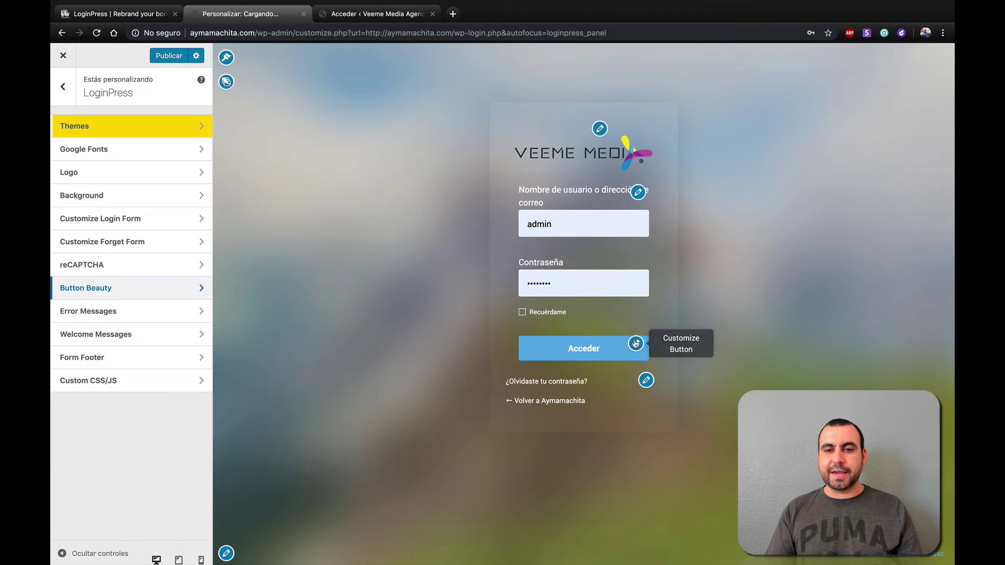
- In Button Beauty, set the login button colour to purple
left_click(636, 344)
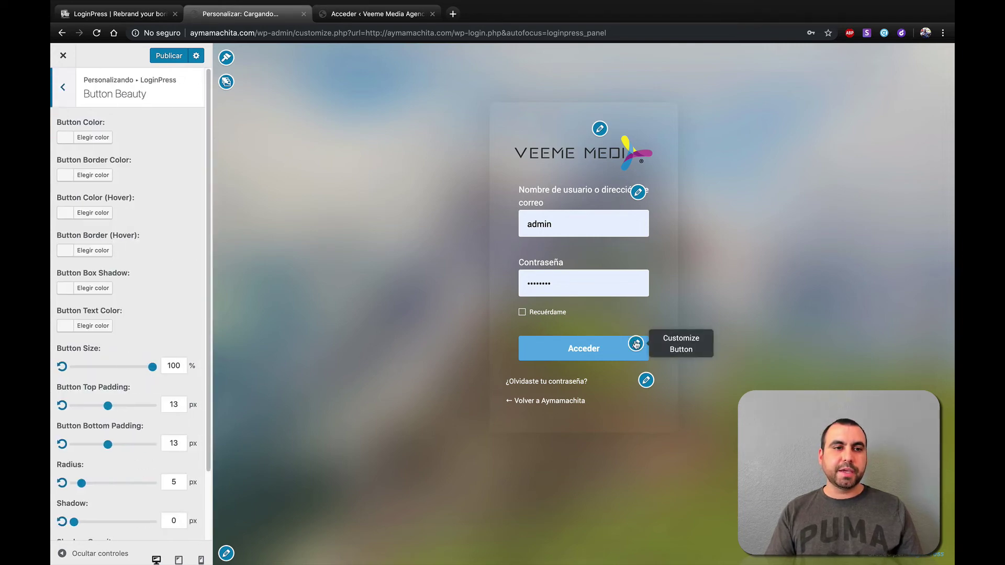
left_click(66, 137)
left_click(140, 187)
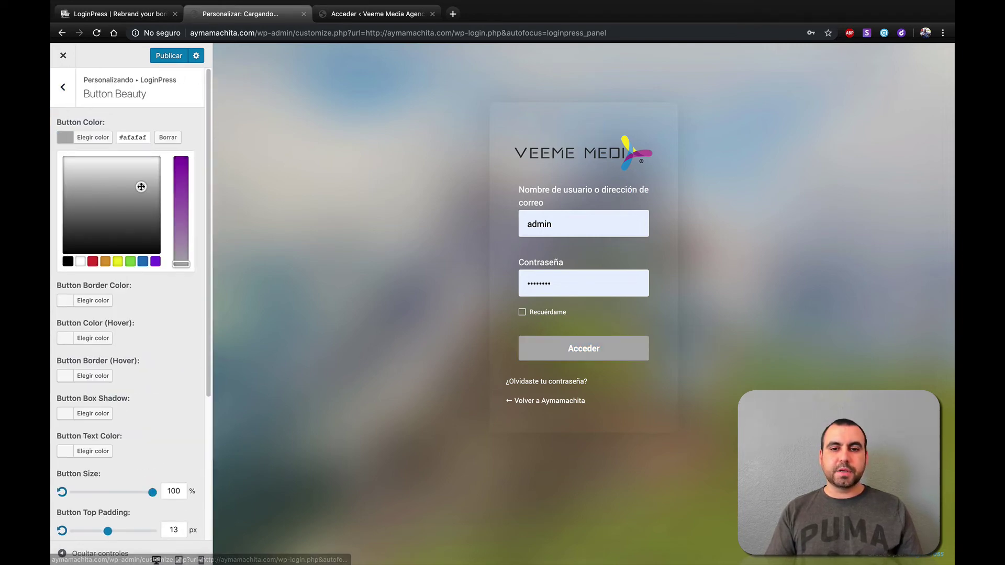
mouse_move(140, 187)
left_mouse_down()
mouse_move(108, 238)
mouse_move(152, 160)
mouse_move(135, 194)
mouse_move(140, 168)
left_mouse_up()
left_click(156, 262)
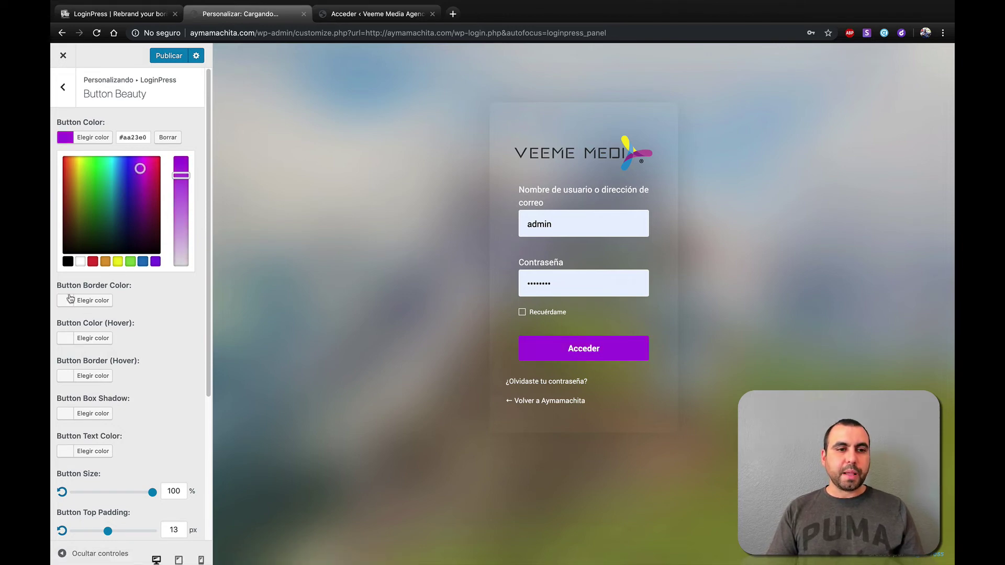
- Set the button border colour to black
left_click(88, 307)
left_click(138, 260)
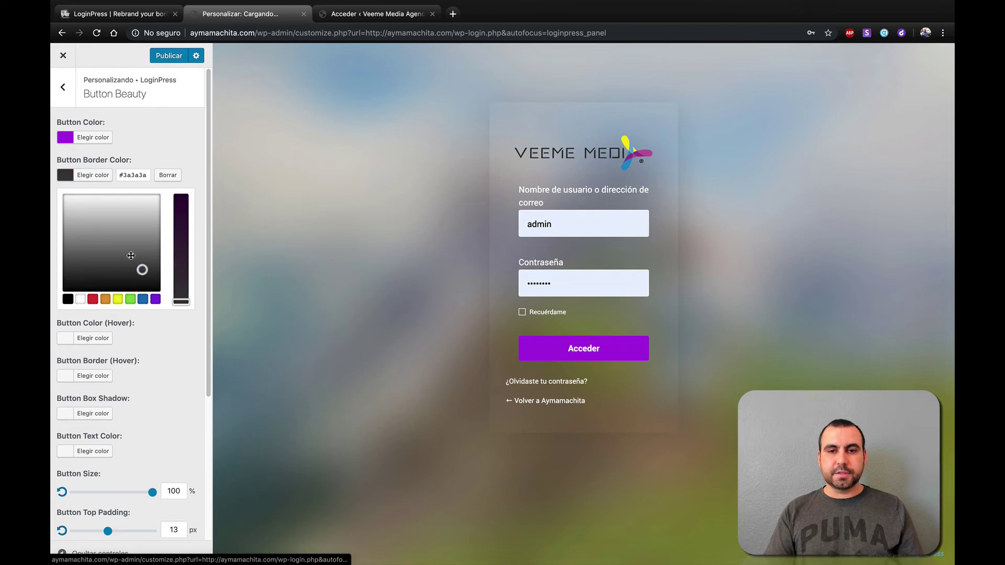
left_click(96, 191)
left_click(140, 224)
left_click_drag(141, 253, 119, 291)
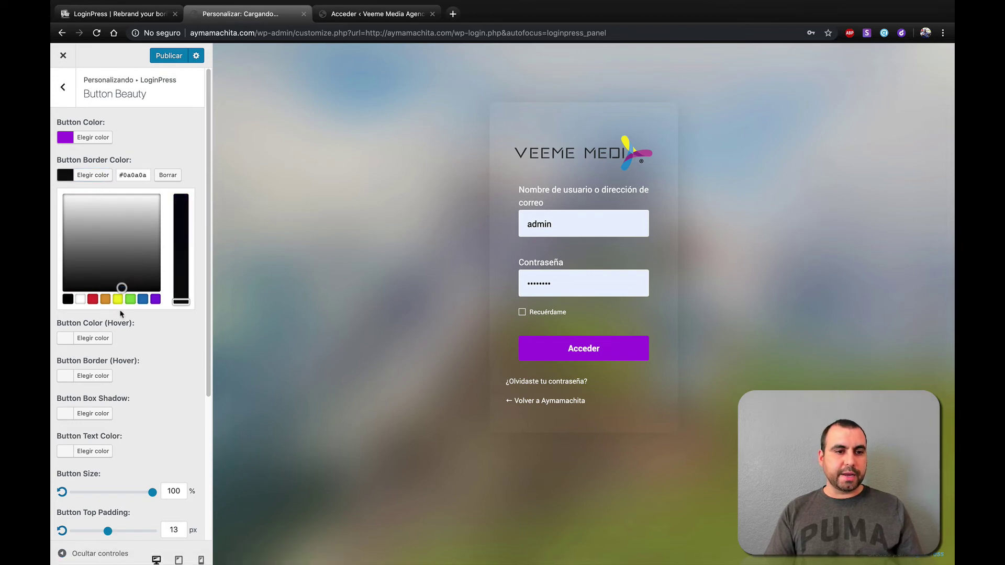
left_click(177, 333)
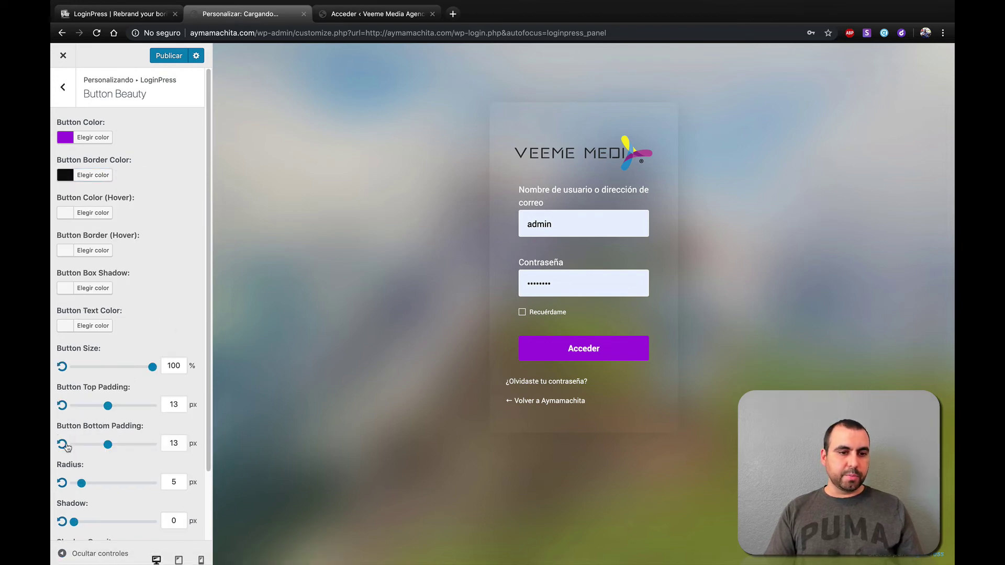
- Give the login button a 5 px shadow at 69% opacity
scroll(86, 484, "down", 2)
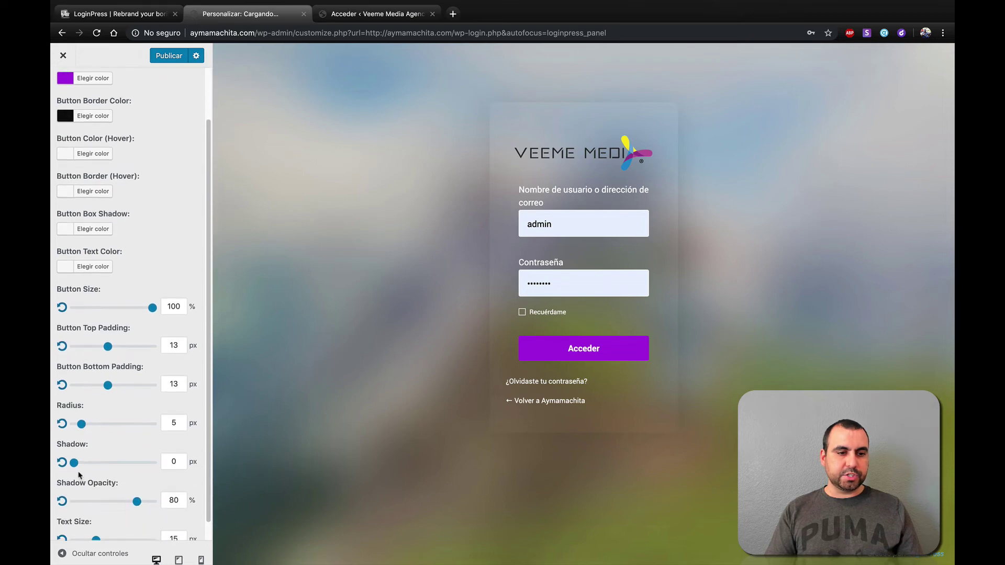
mouse_move(75, 468)
left_mouse_down()
mouse_move(116, 467)
mouse_move(89, 471)
left_mouse_up()
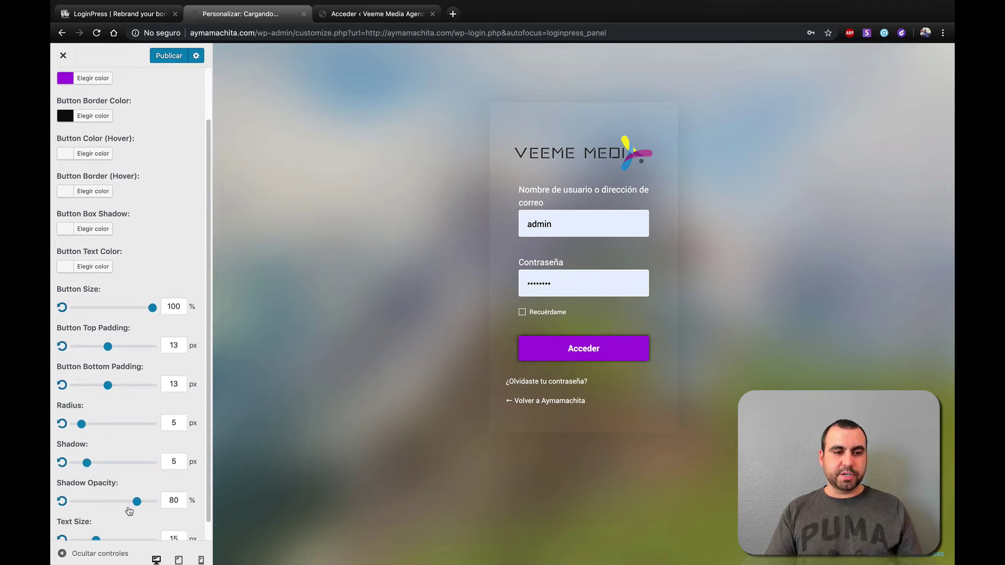
left_click_drag(133, 504, 116, 521)
scroll(174, 442, "down", 1)
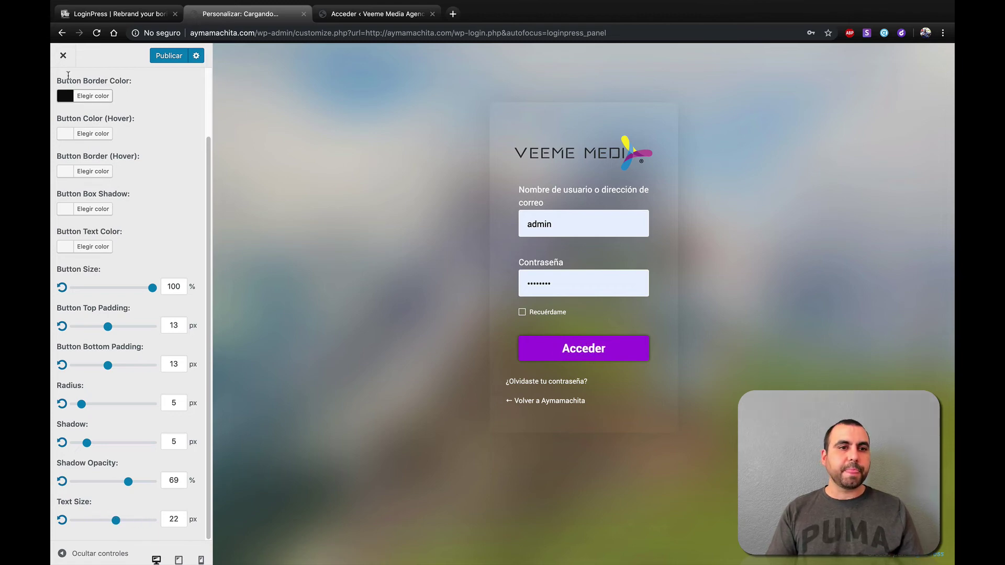
scroll(86, 94, "up", 5)
- Look over the incorrect username message in the error message settings without changing it
left_click(73, 90)
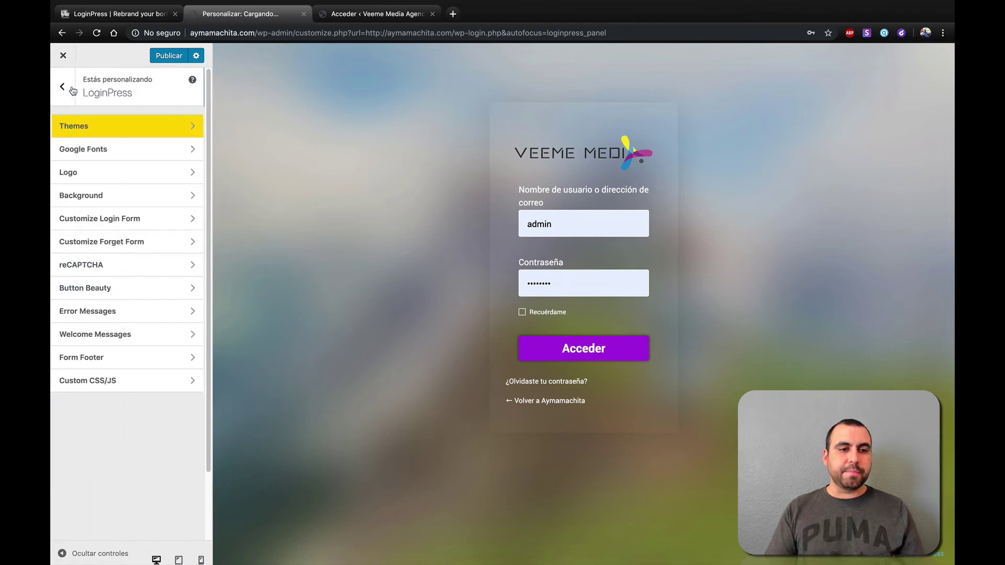
left_click(123, 314)
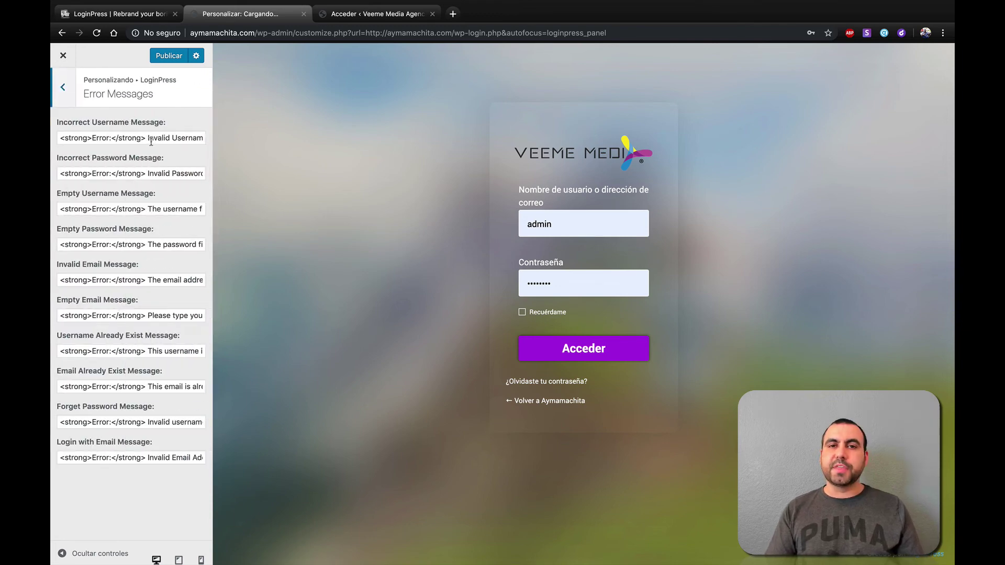
left_click_drag(143, 139, 204, 138)
double_click(177, 138)
left_click(165, 138)
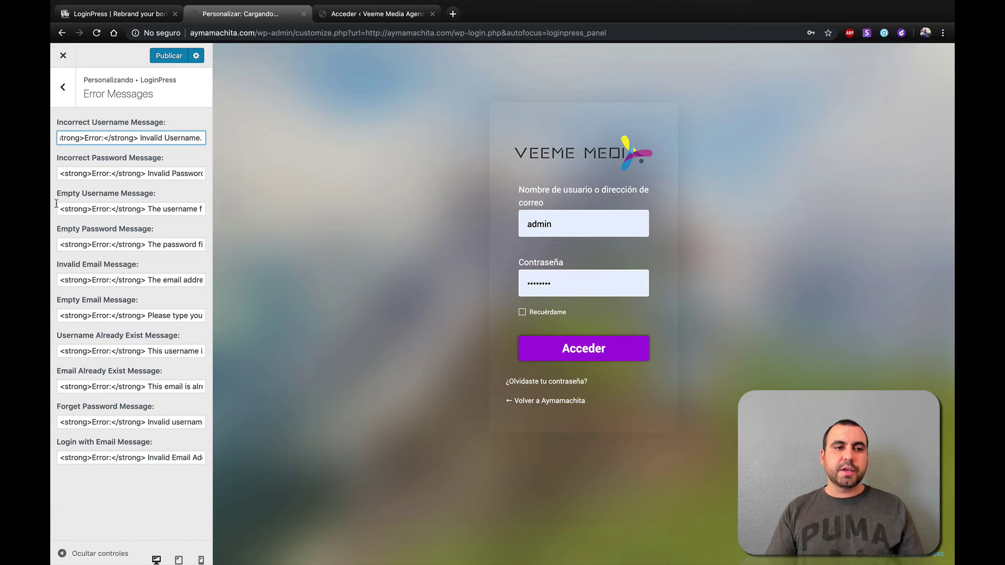
- Look over the Reset Password Hint in Welcome Messages, then go back to the sections list
left_click(63, 87)
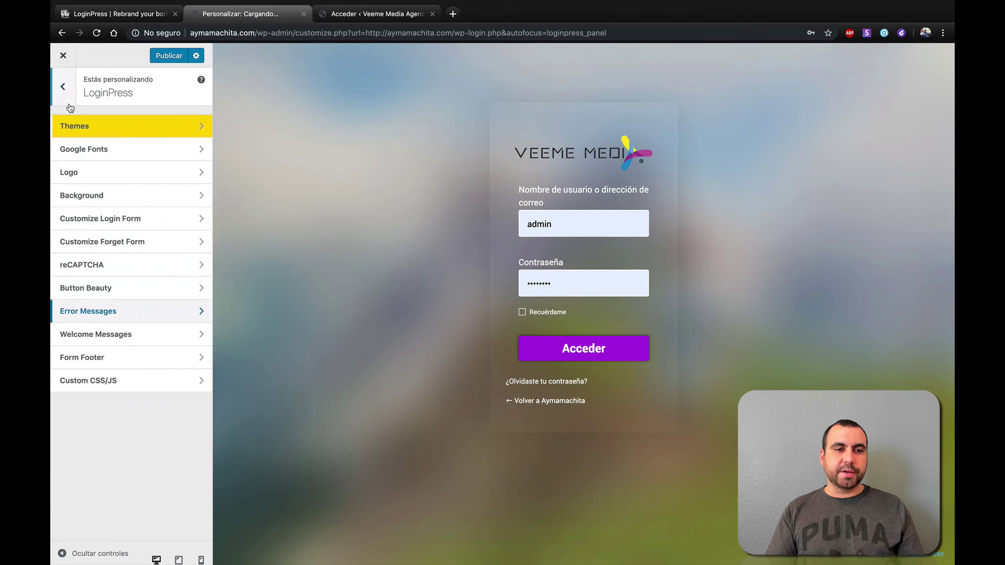
left_click(115, 340)
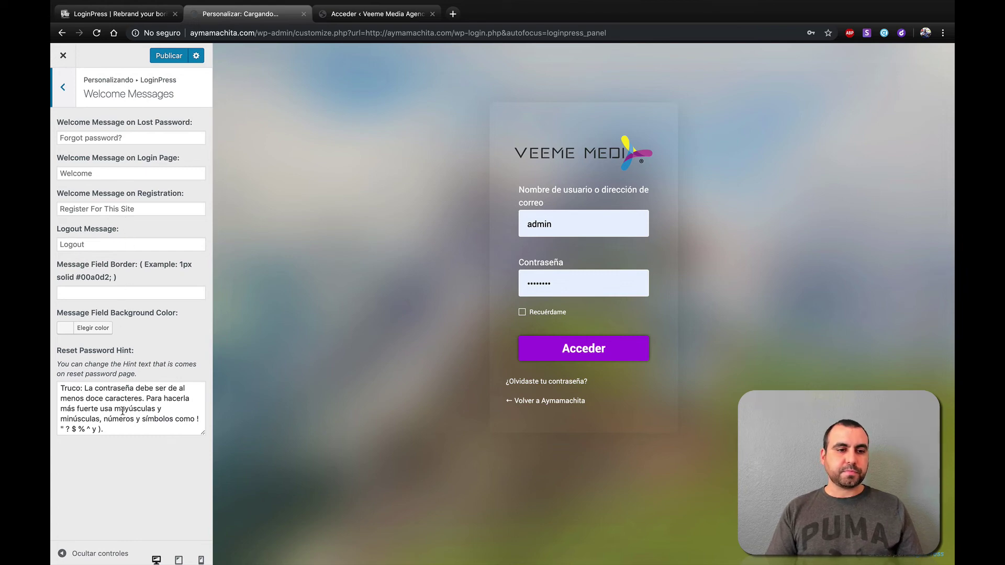
left_click_drag(122, 410, 135, 450)
left_click(136, 458)
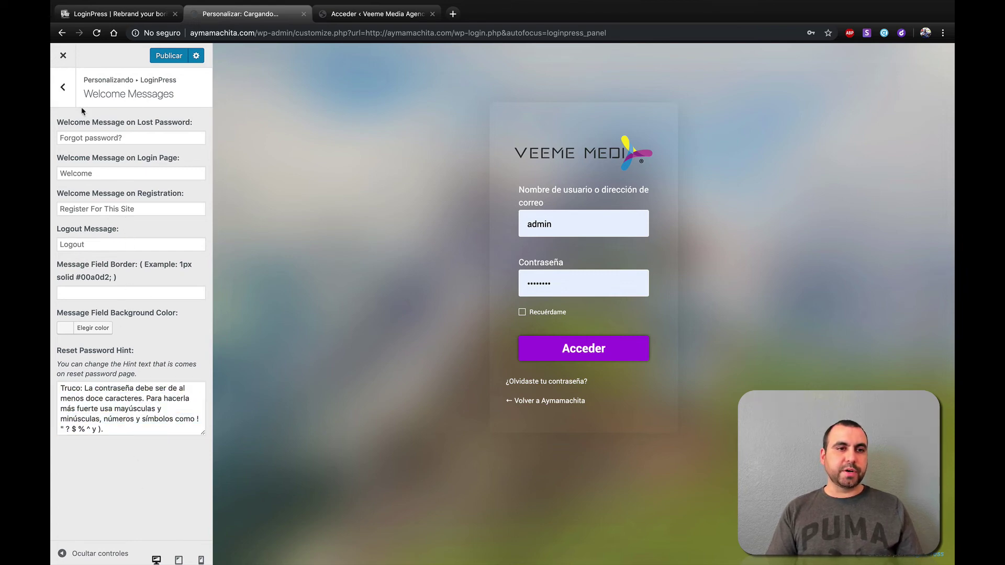
left_click(62, 87)
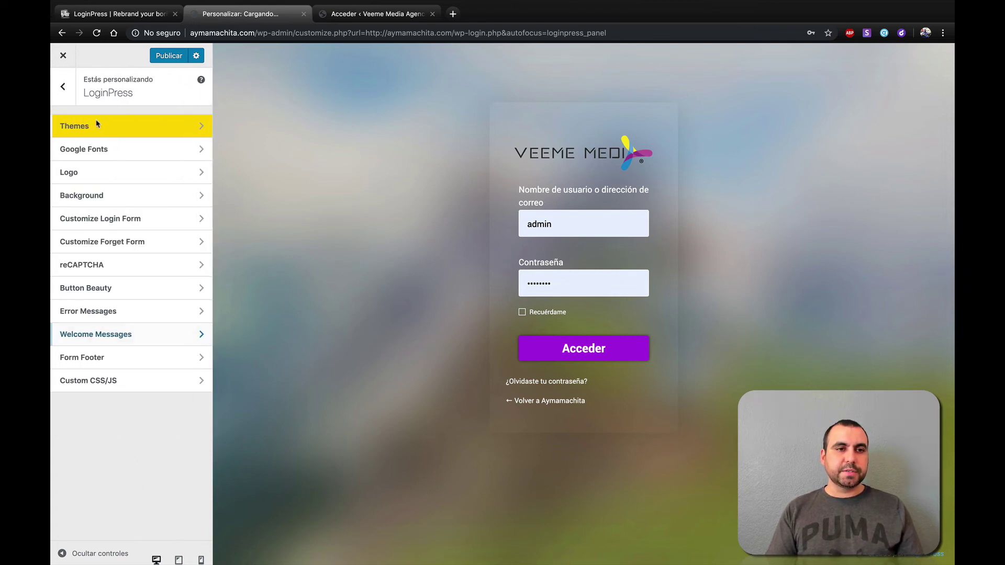
- In Form Footer, shorten the Lost Password Text to '¿Olvidaste tu contra?'
left_click(123, 362)
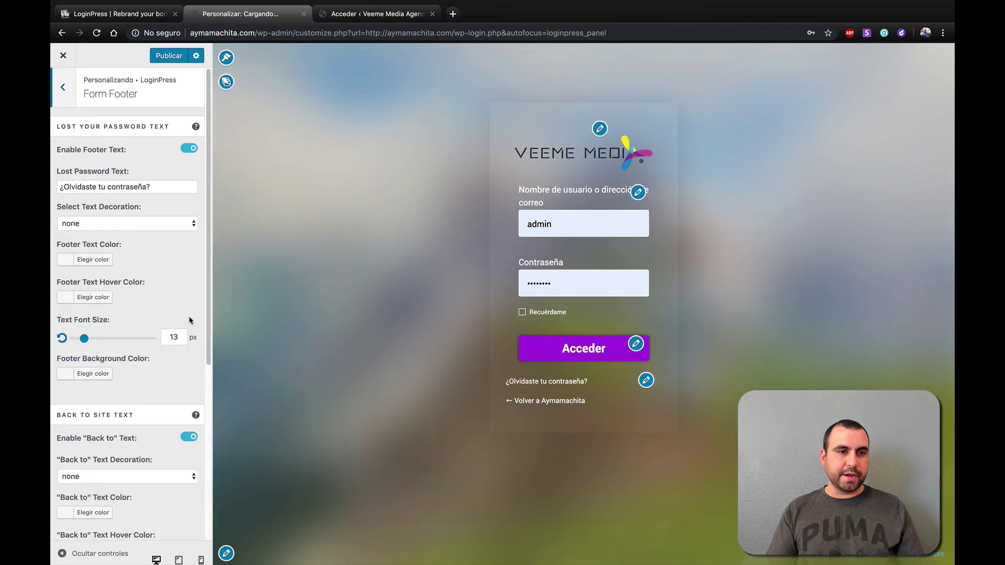
scroll(165, 299, "down", 1)
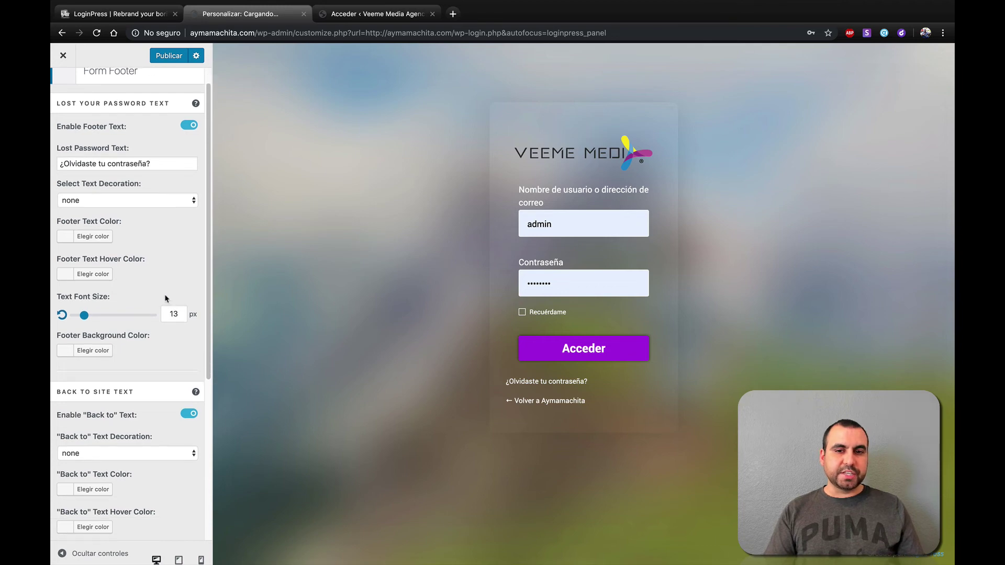
left_click(147, 163)
key("BackSpace")
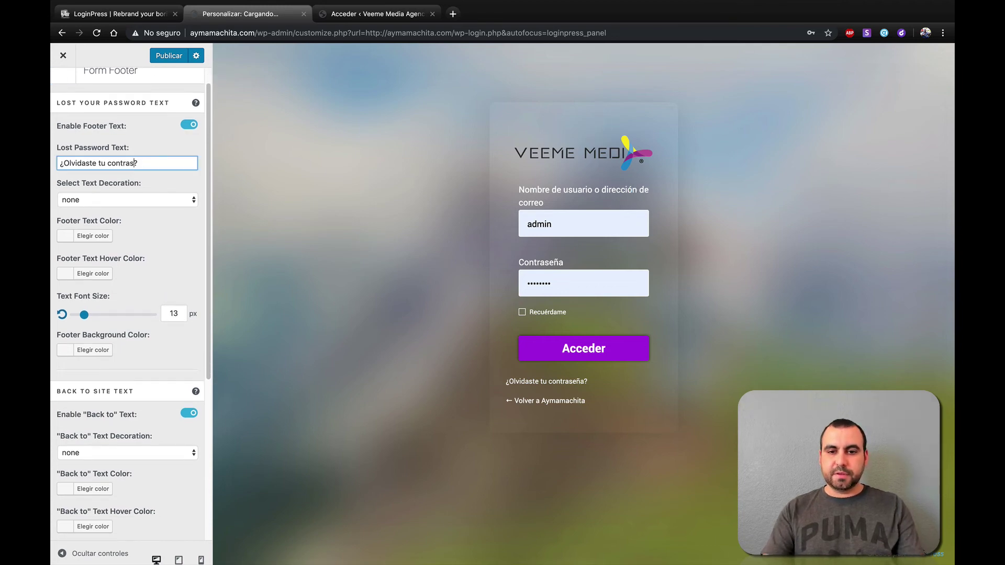
left_click(172, 227)
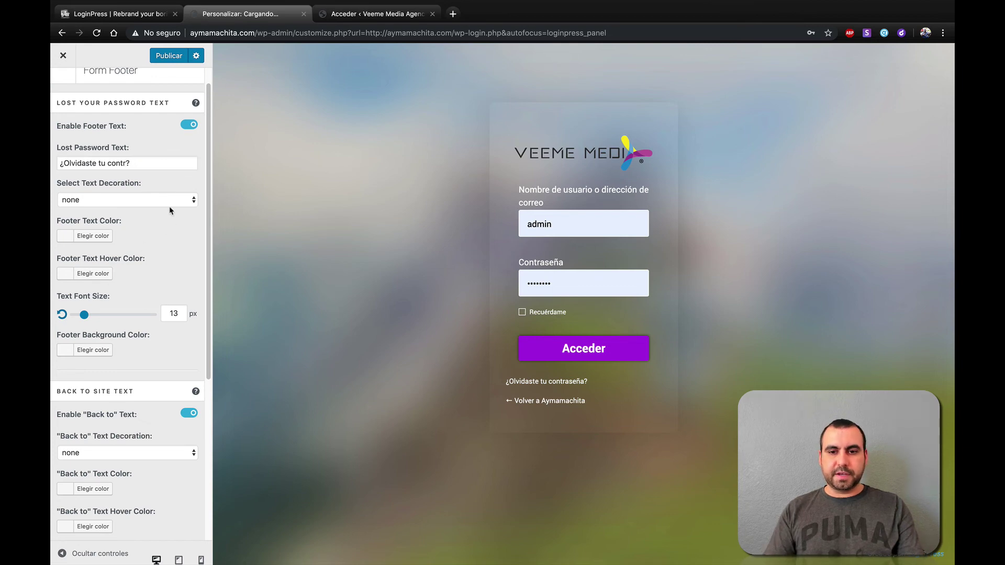
left_click(148, 162)
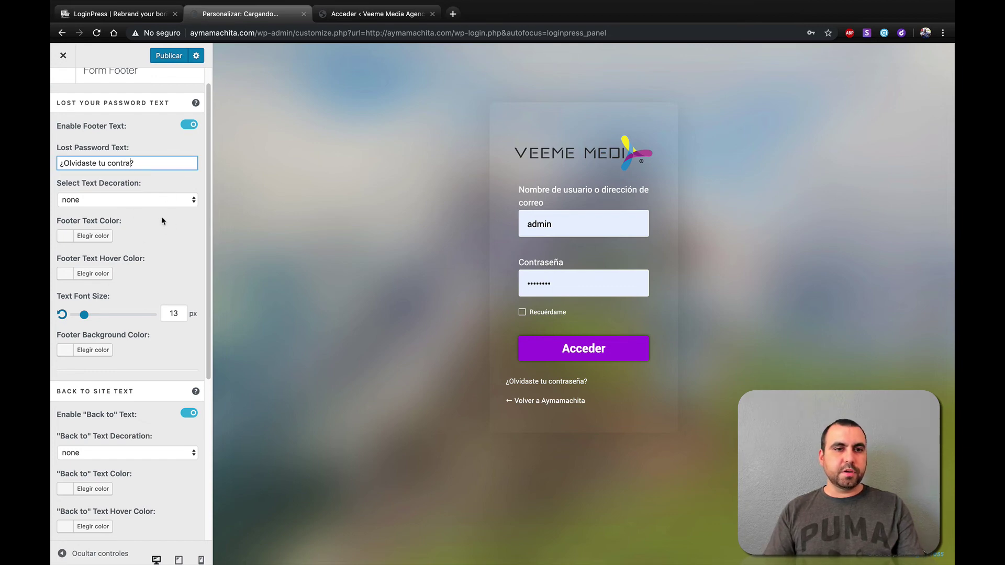
left_click(173, 223)
- Toggle Enable Footer Text off and back on, then set the link font size to 23 px
left_click(189, 126)
left_click(189, 126)
left_click(189, 126)
left_click(189, 126)
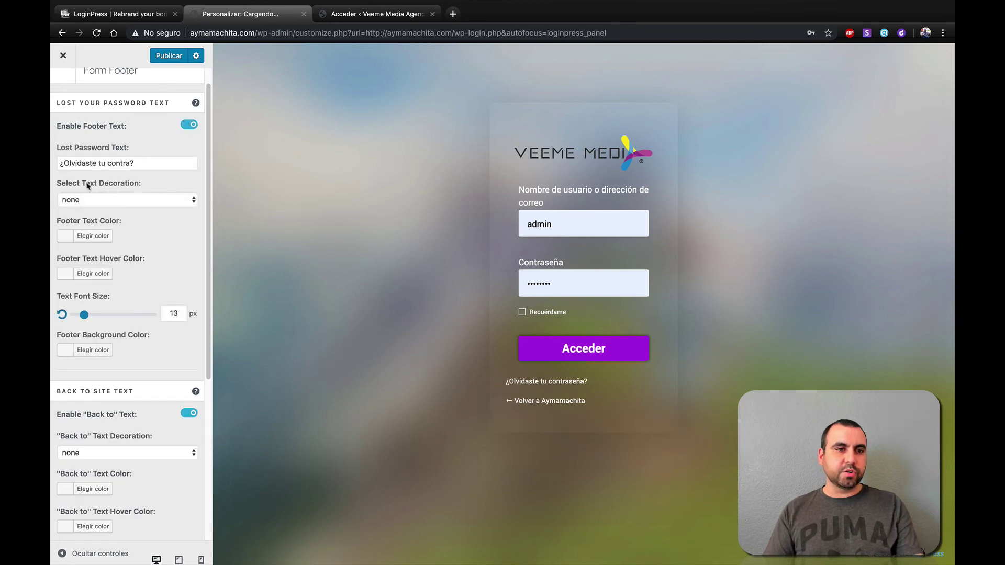
scroll(134, 284, "down", 3)
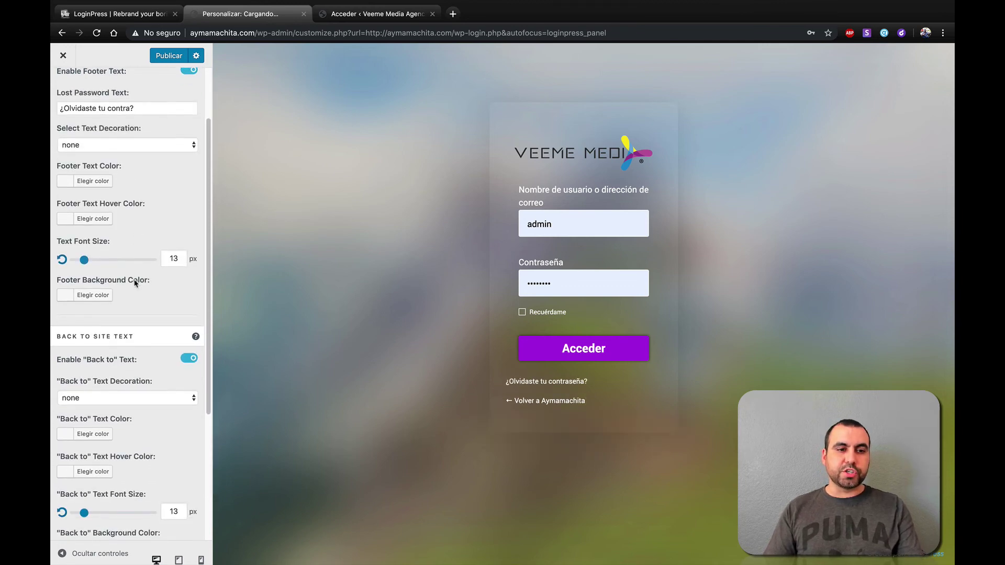
mouse_move(94, 262)
left_mouse_down()
mouse_move(108, 262)
mouse_move(92, 262)
left_mouse_up()
scroll(128, 377, "down", 3)
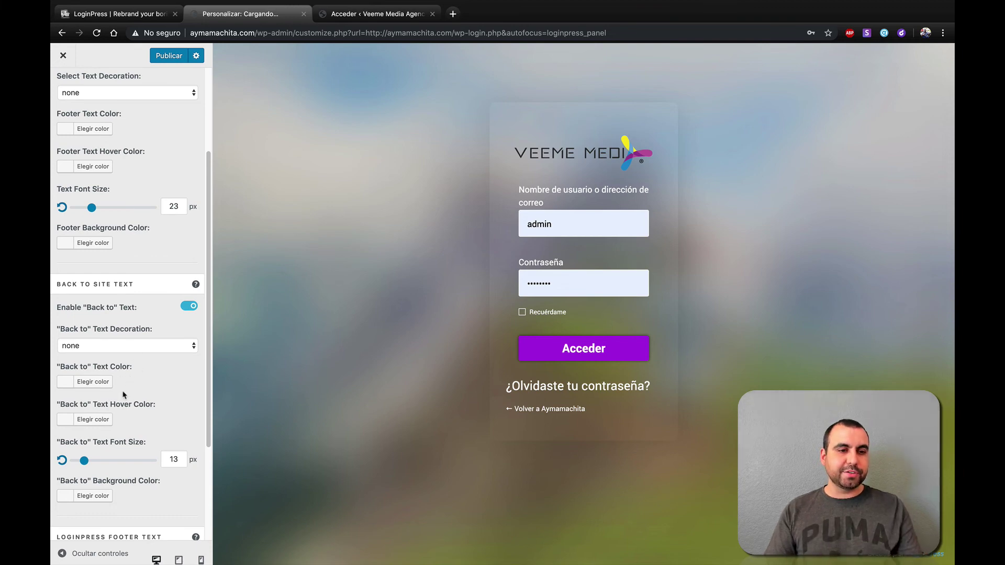
- Set the 'Back to' link text colour to white (#ffffff) and close the colour picker
left_click(73, 386)
mouse_move(115, 422)
left_mouse_down()
mouse_move(126, 457)
mouse_move(108, 410)
mouse_move(180, 418)
mouse_move(180, 403)
mouse_move(181, 433)
left_mouse_up()
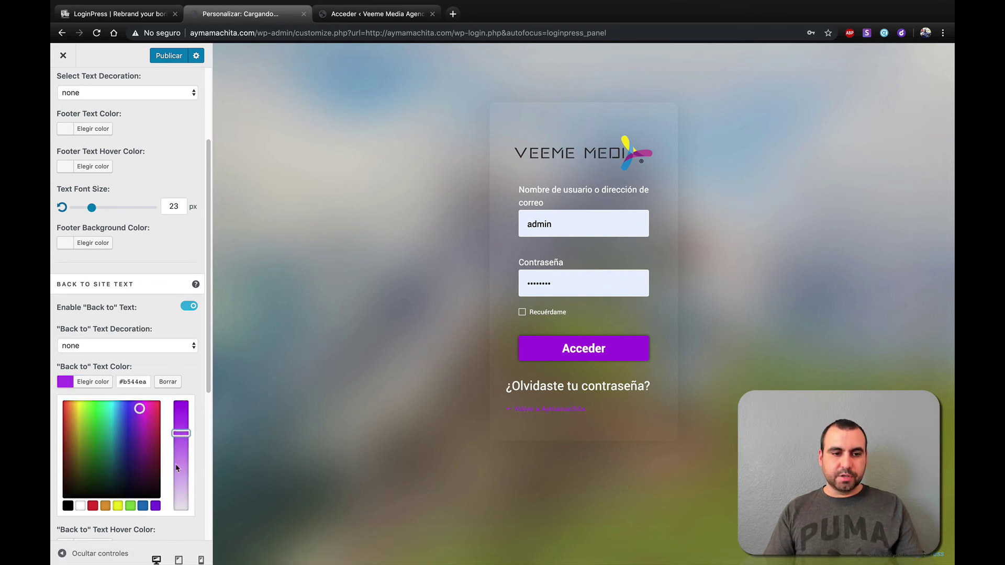
left_click(80, 506)
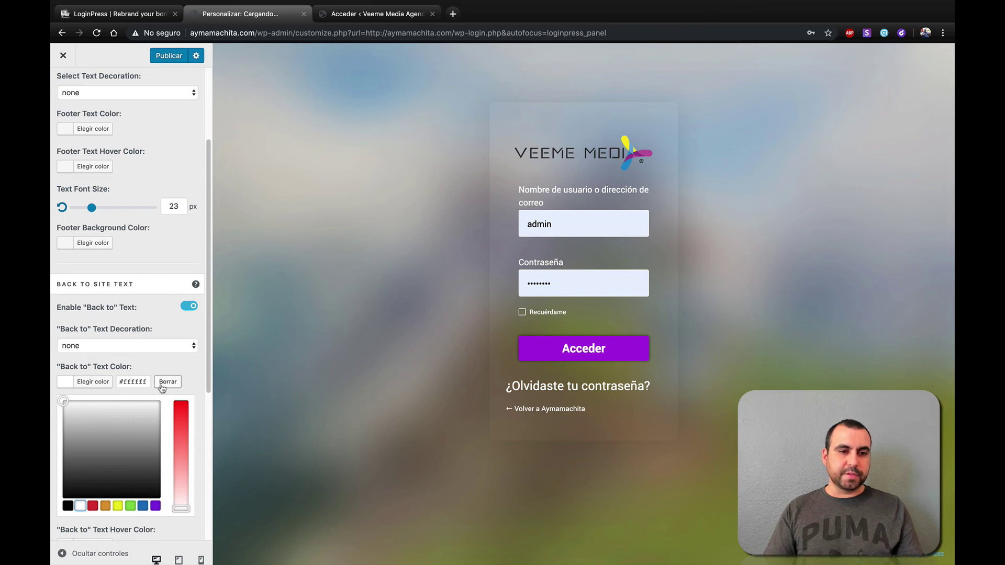
left_click(98, 386)
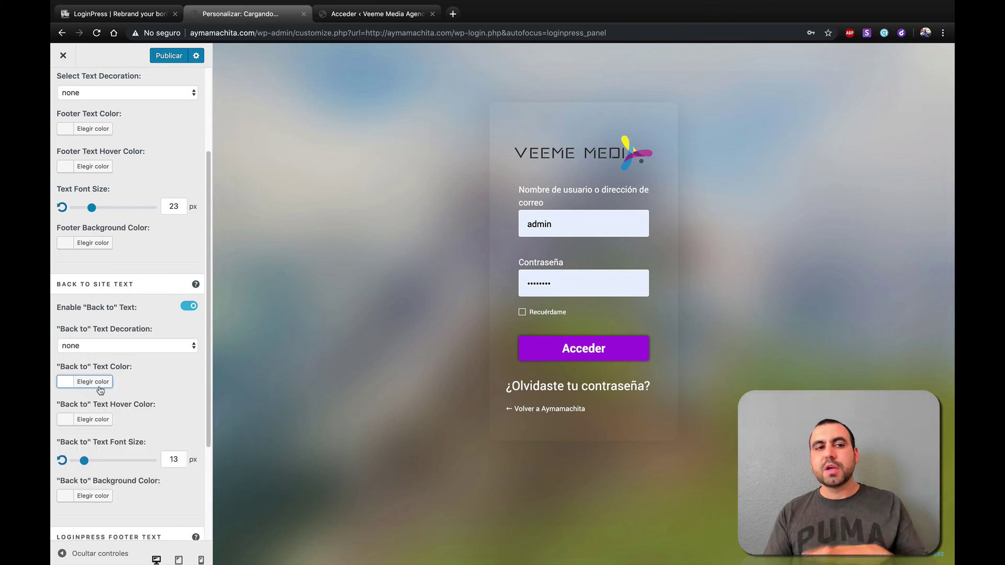
scroll(116, 399, "down", 1)
scroll(116, 400, "down", 3)
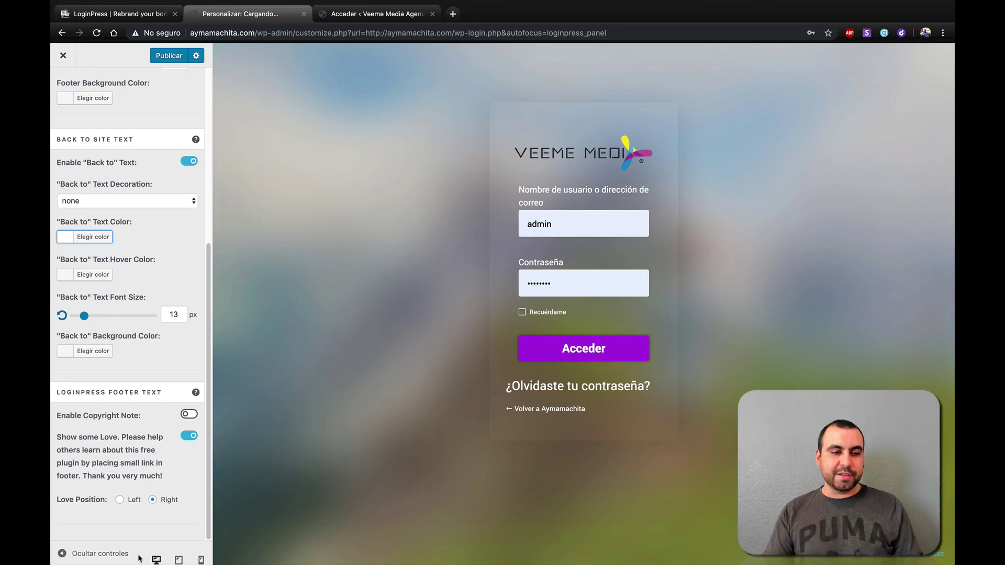
- Preview the login page at tablet, mobile and desktop widths, then publish the changes
left_click(178, 560)
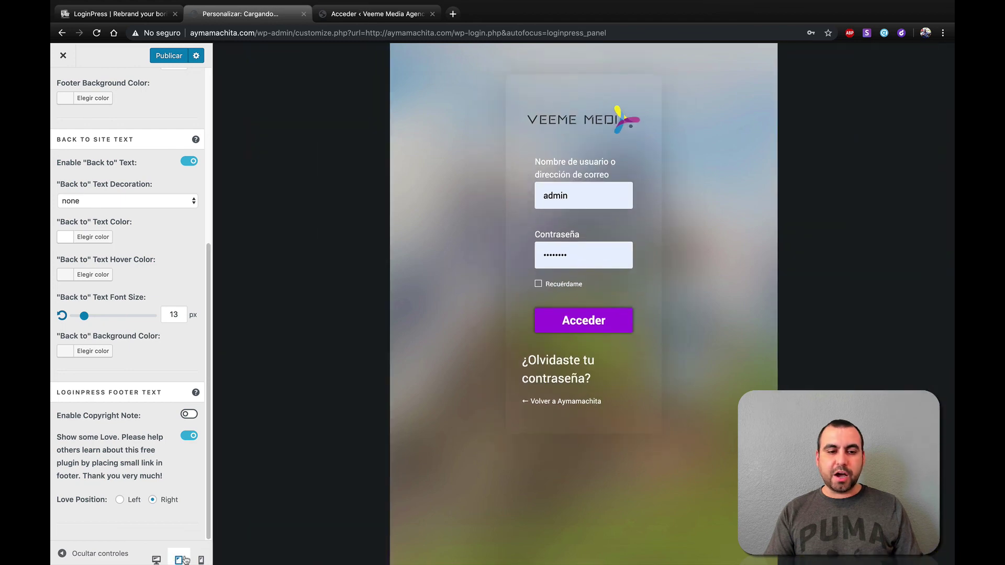
left_click(200, 560)
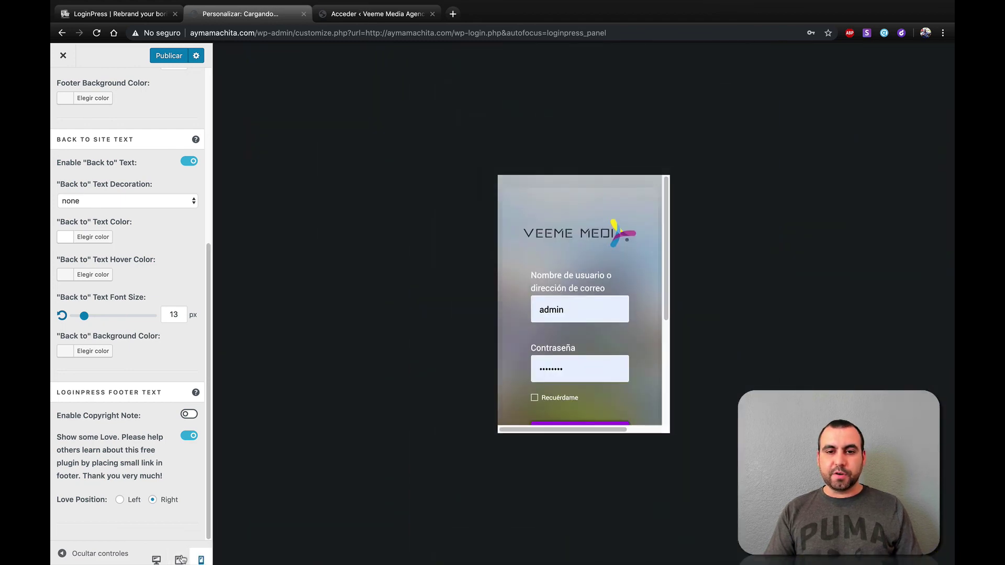
left_click(157, 560)
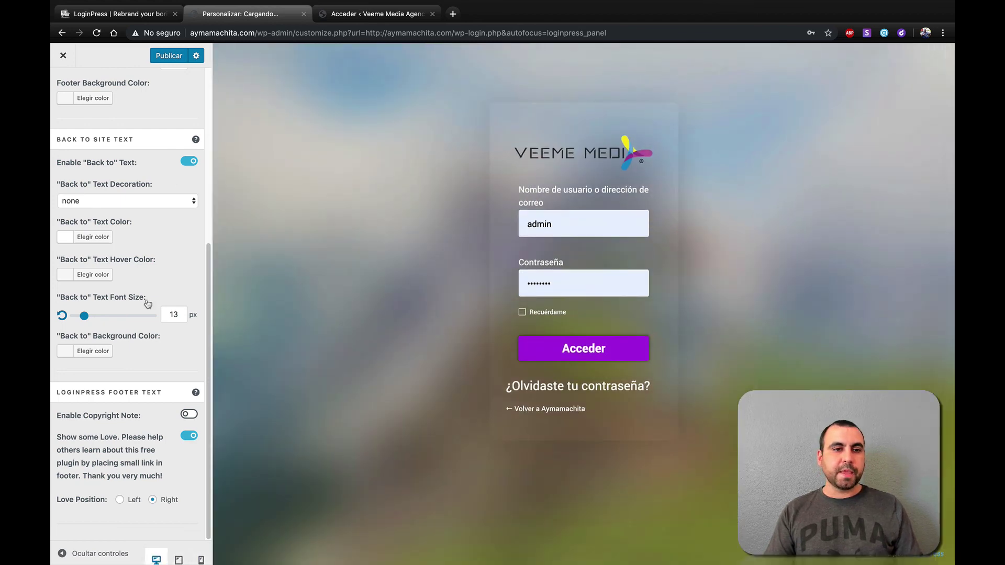
scroll(106, 194, "up", 5)
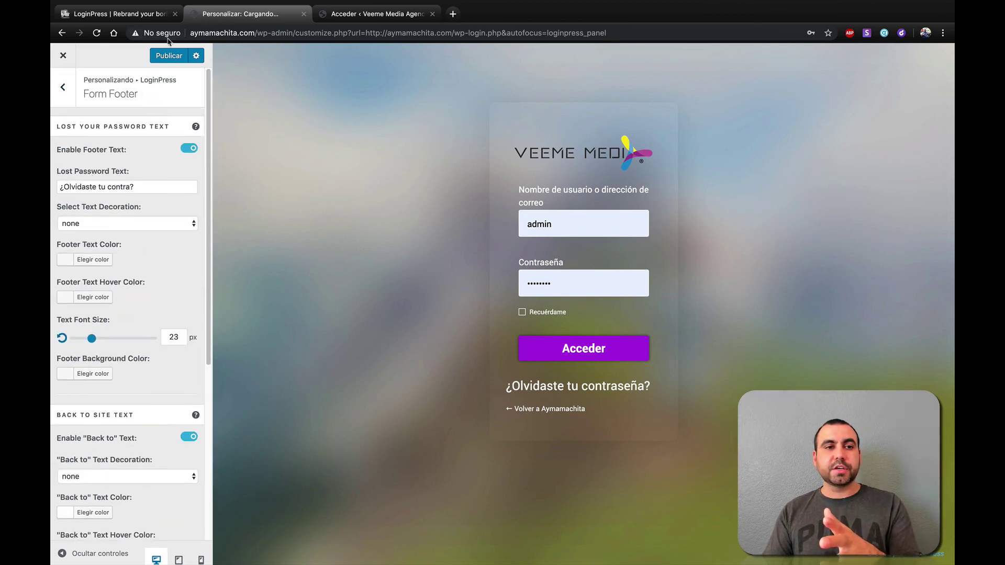
left_click(171, 55)
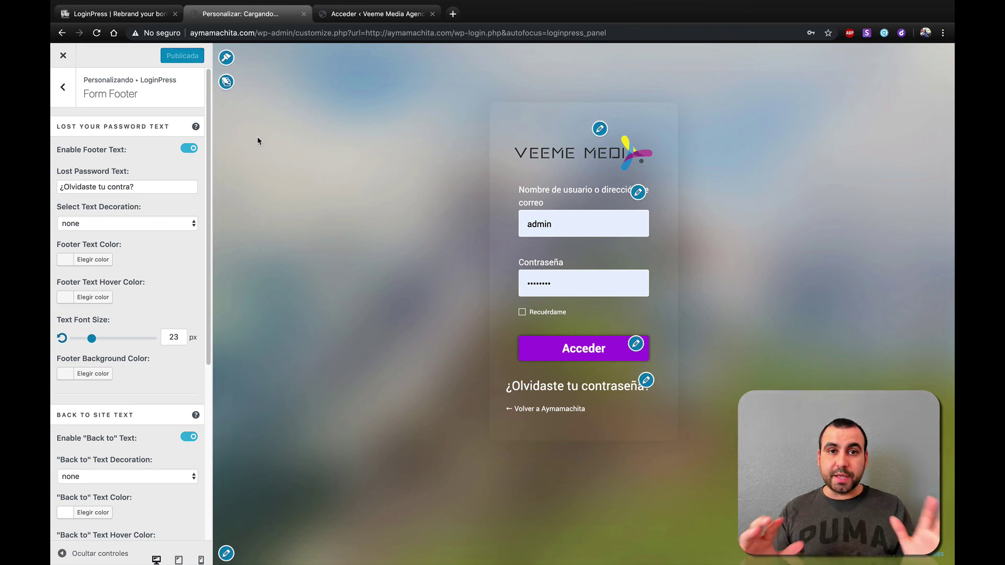
- Close the Customizer, log out via Cerrar sesión, and compare with a default login page
left_click(63, 56)
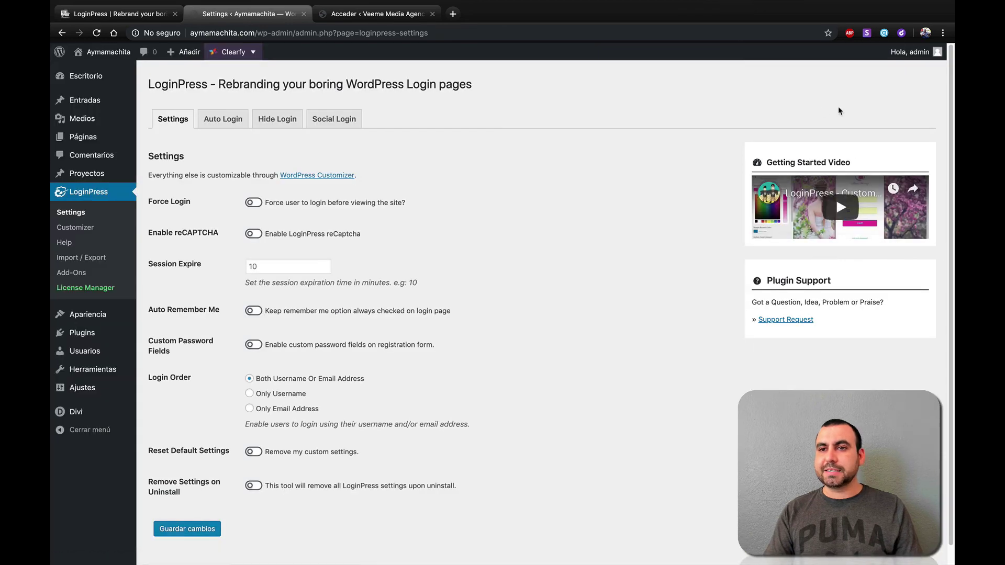
mouse_move(911, 52)
left_click(884, 101)
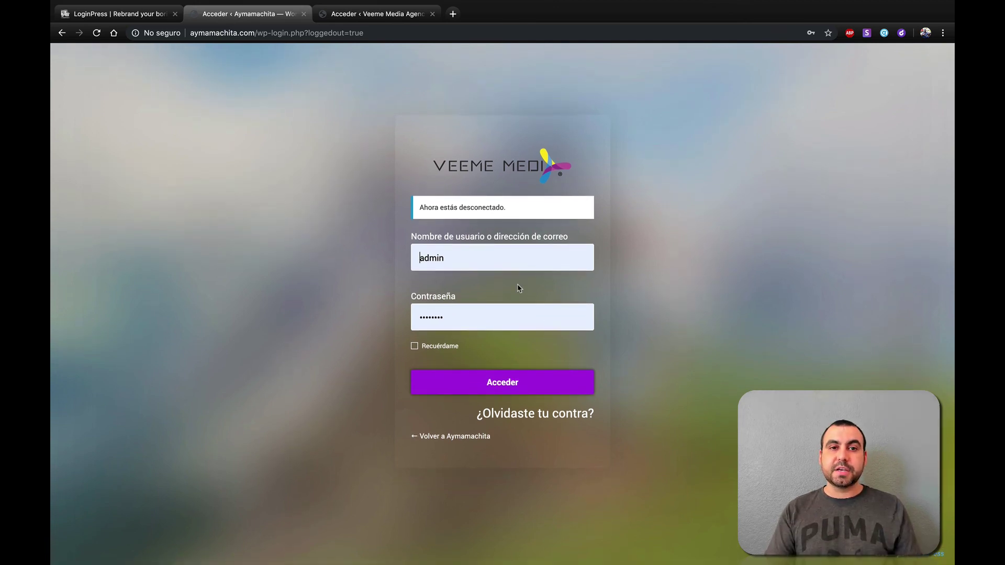
left_click(346, 17)
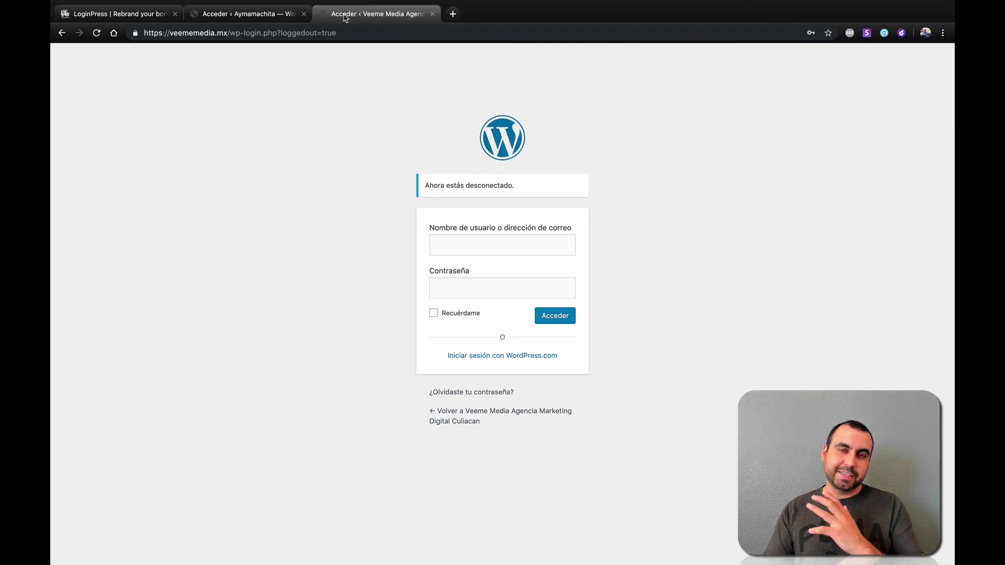
left_click(258, 16)
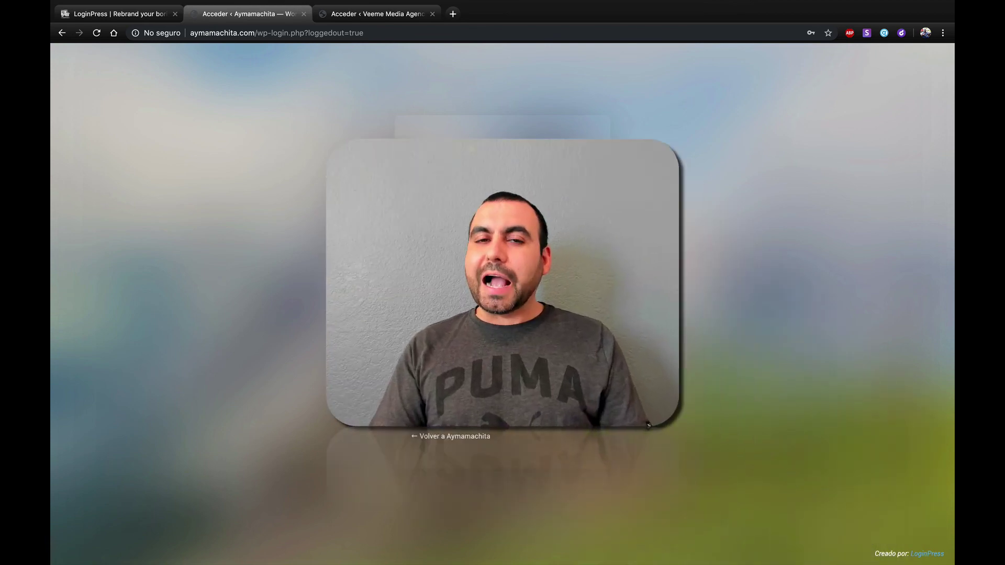
- Switch back to the loginpress.pro homepage tab
left_click(120, 16)
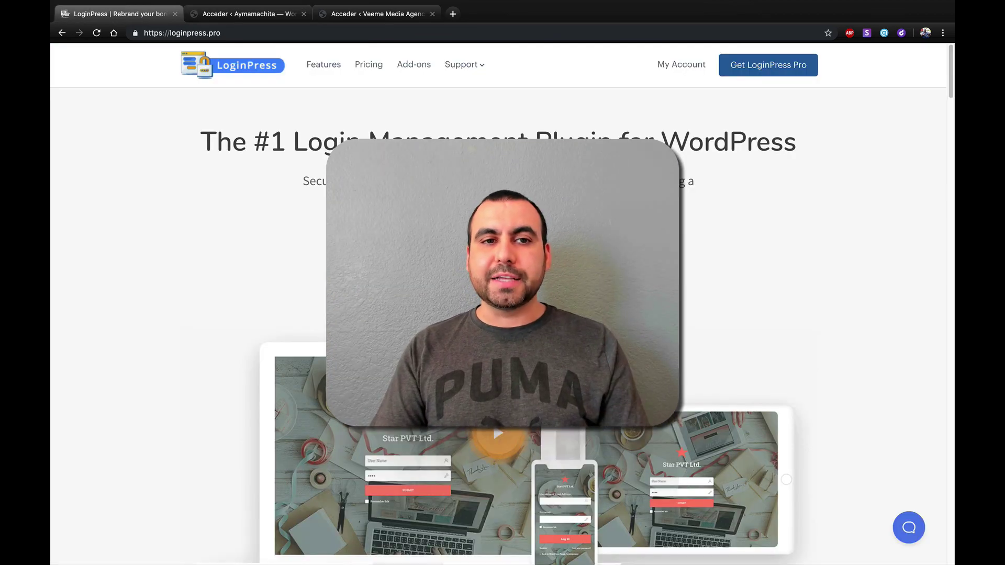